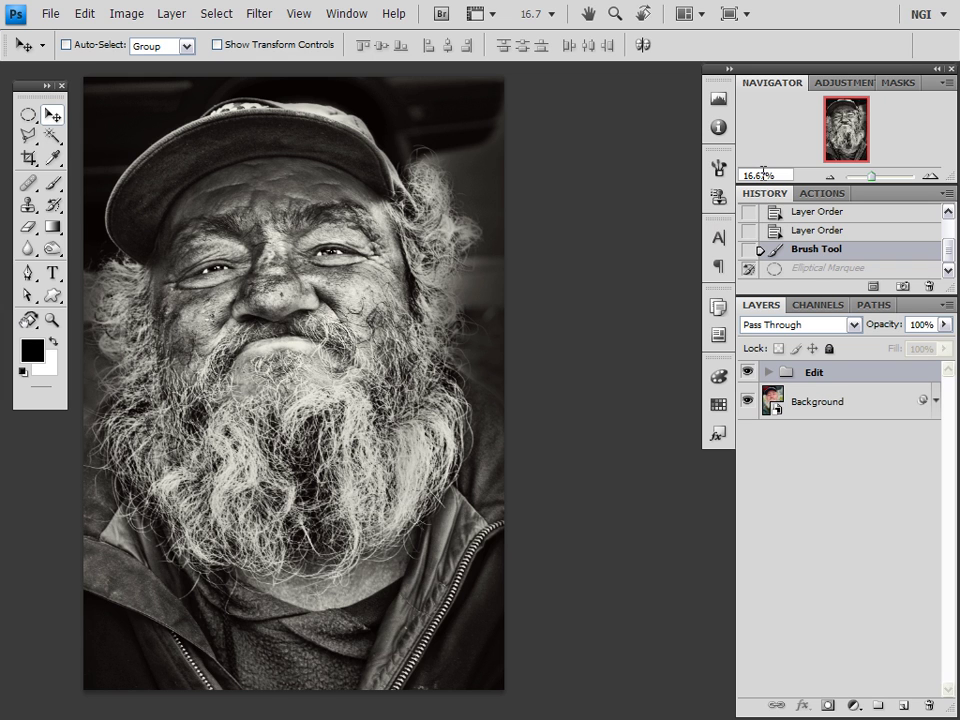
left_click(850, 83)
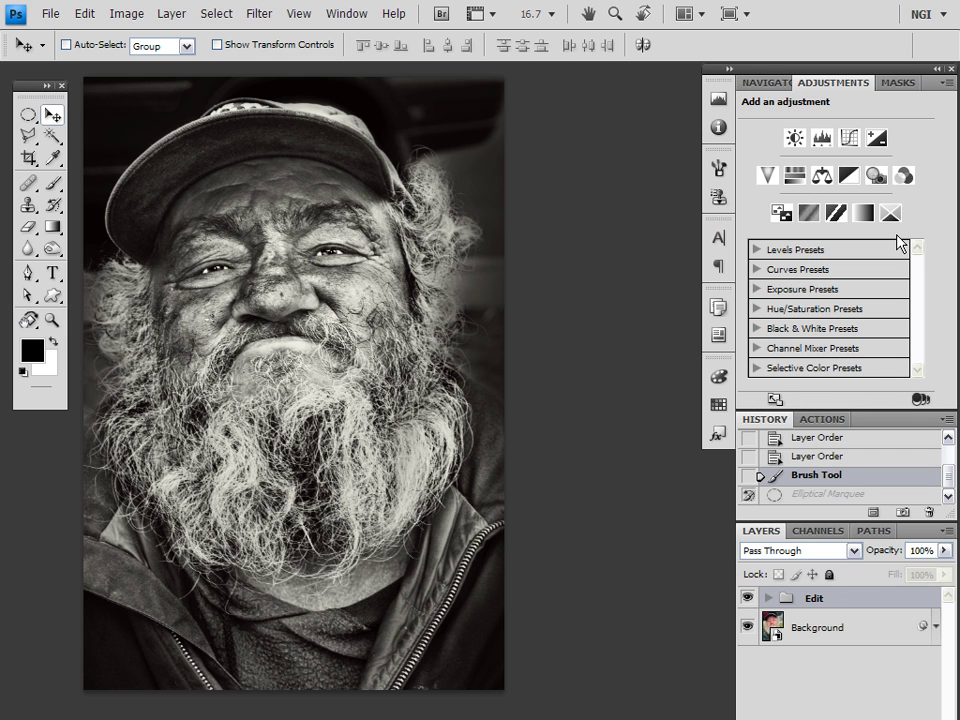
left_click(752, 84)
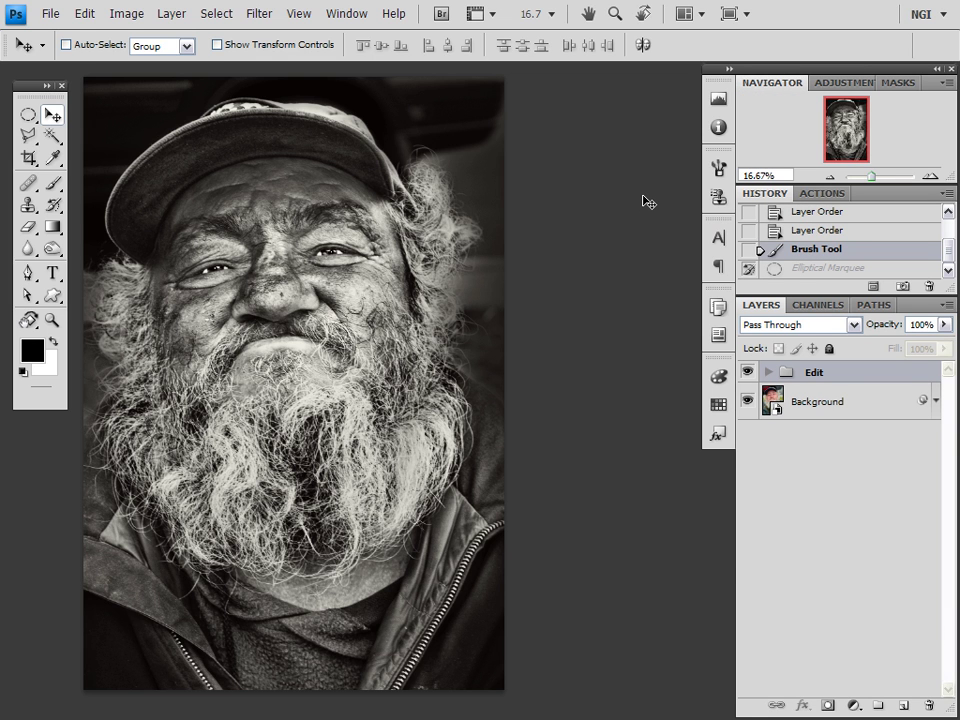
Step: Switch the image to the Elliptical Marquee history state and expand the Edit group to reach its lowest layers
key("ctrl+z")
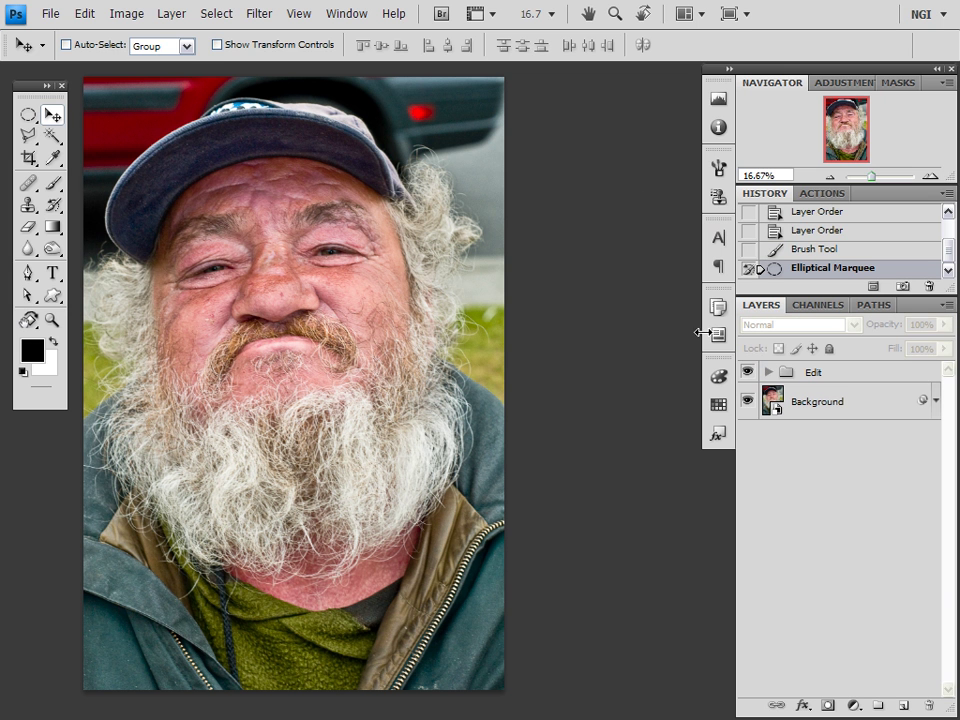
left_click(768, 373)
scroll(850, 475, "down", 5)
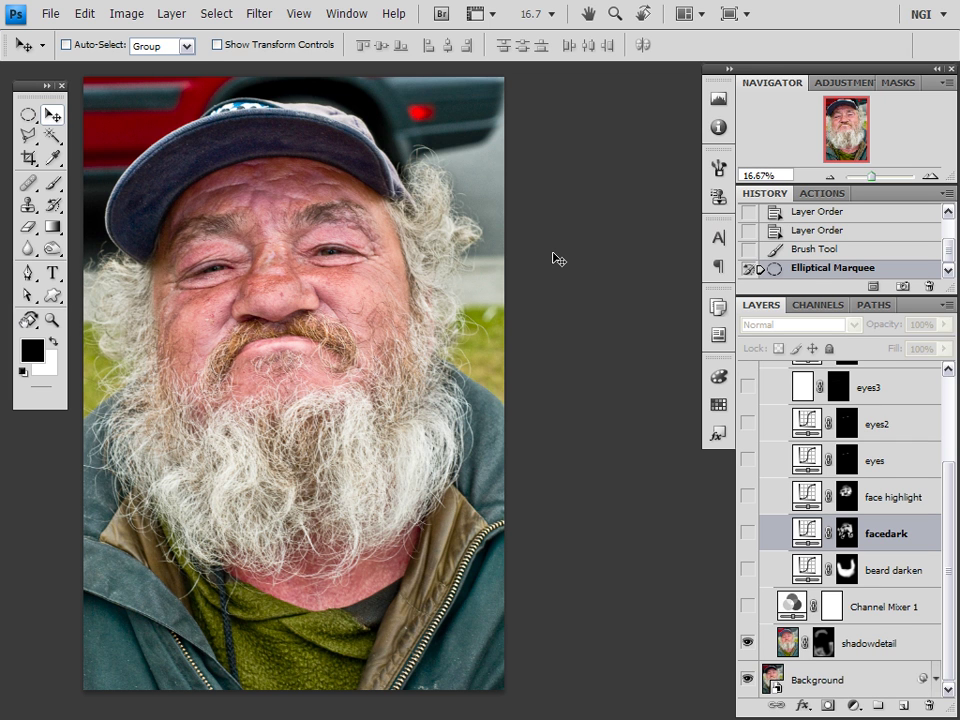
Step: Inspect the shadowdetail layer with its mask disabled, view the mask on its own, and compare the image with the layer hidden and shown
left_click(823, 643, "shift")
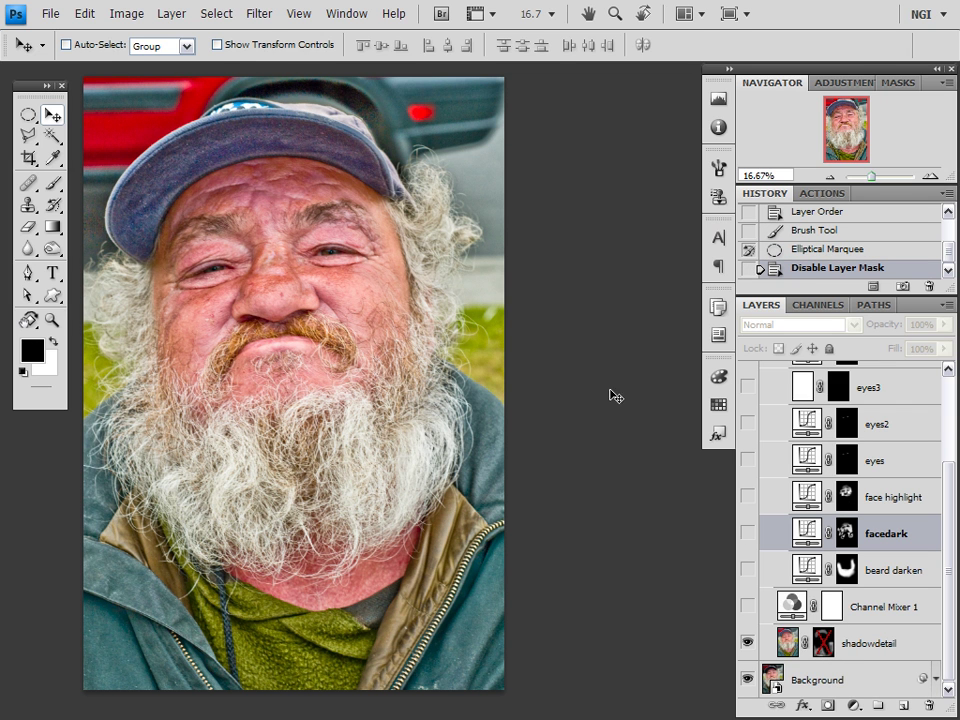
left_click(823, 643, "alt")
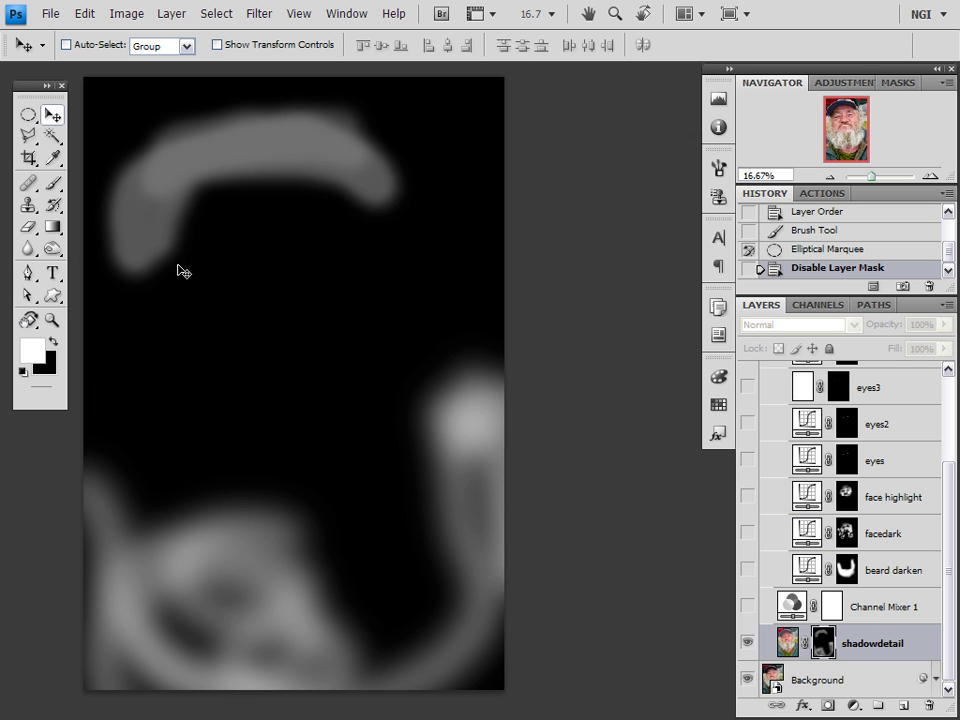
left_click(746, 644)
left_click(746, 644)
left_click(746, 644)
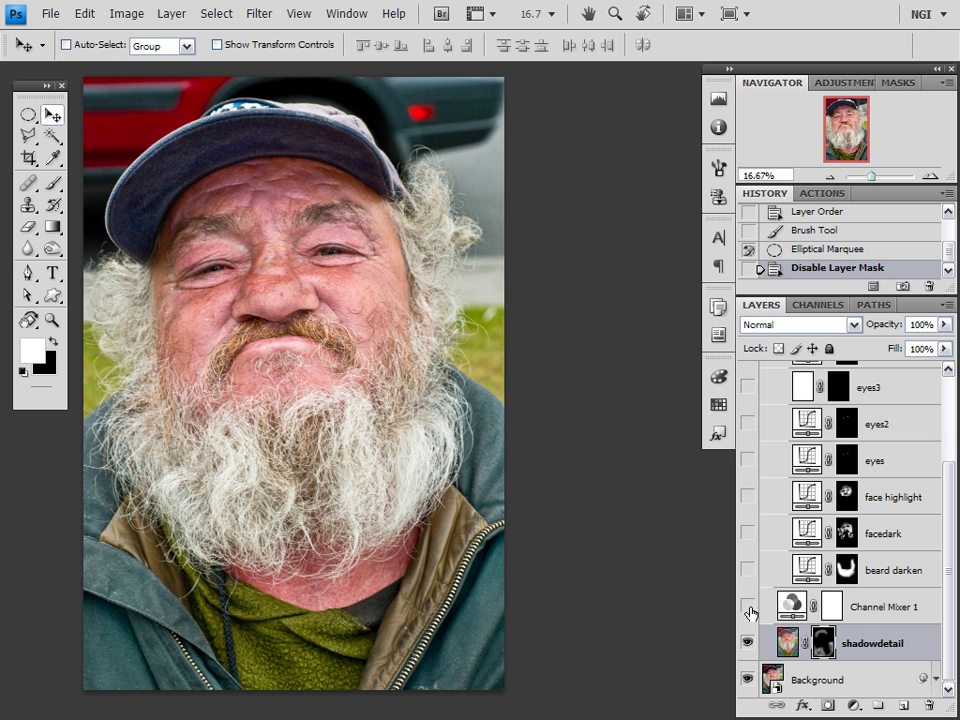
Step: Show the Channel Mixer 1 layer and set its preset to Black & White with Orange Filter (RGB)
left_click(747, 607)
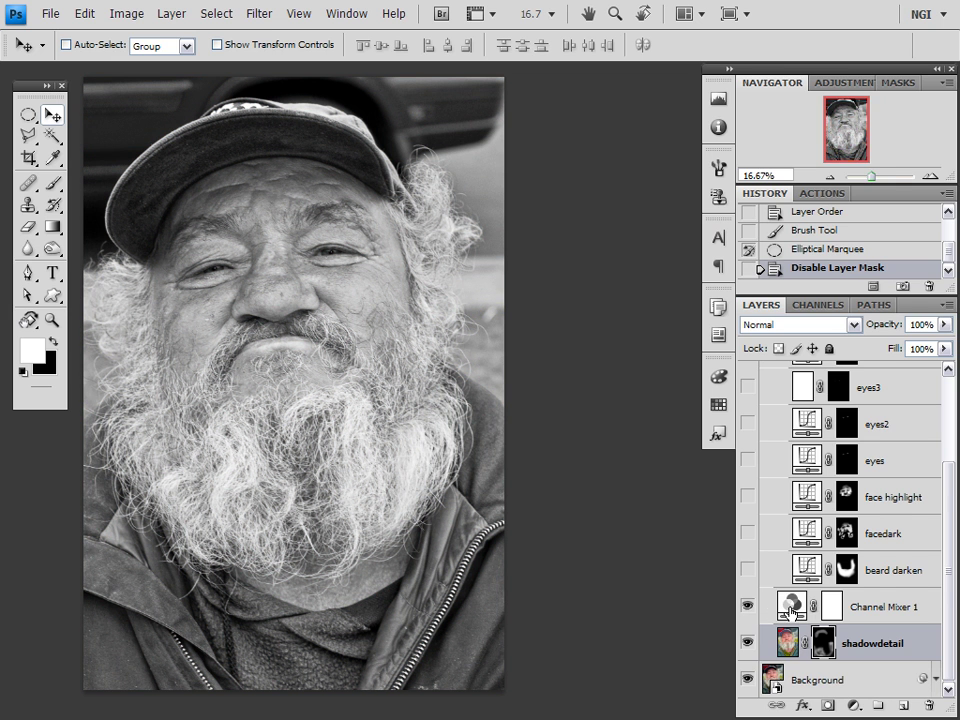
double_click(792, 606)
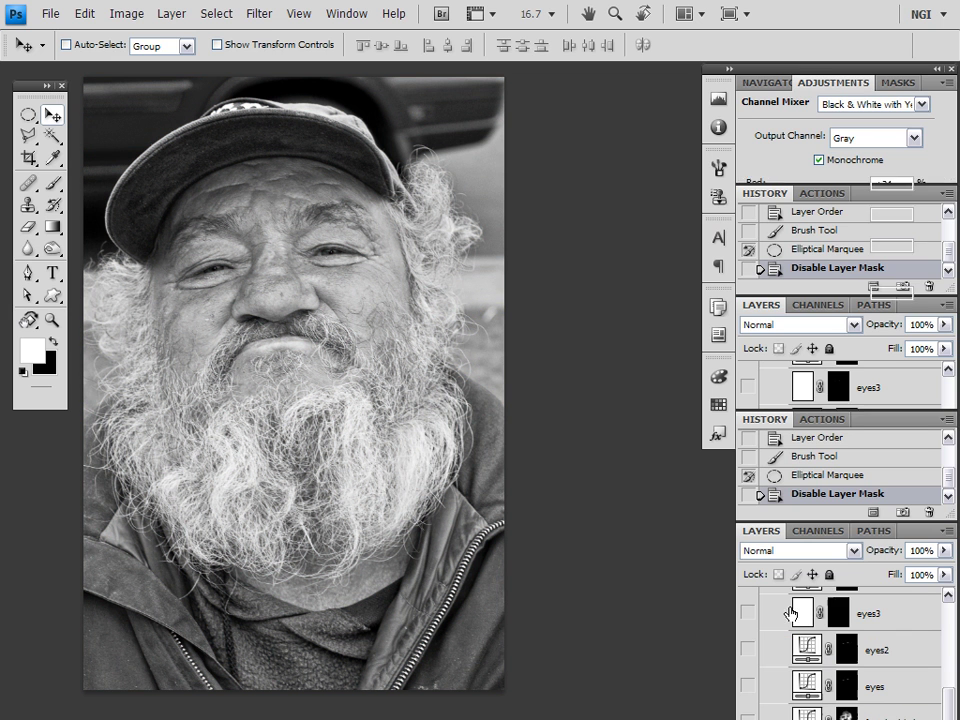
left_click(895, 104)
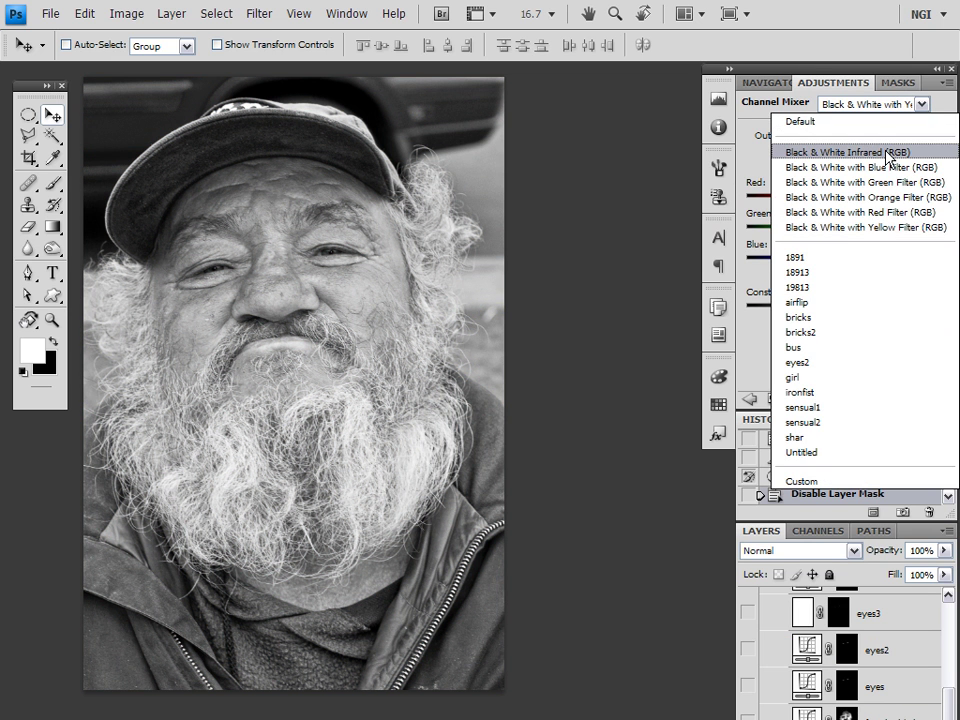
left_click(905, 182)
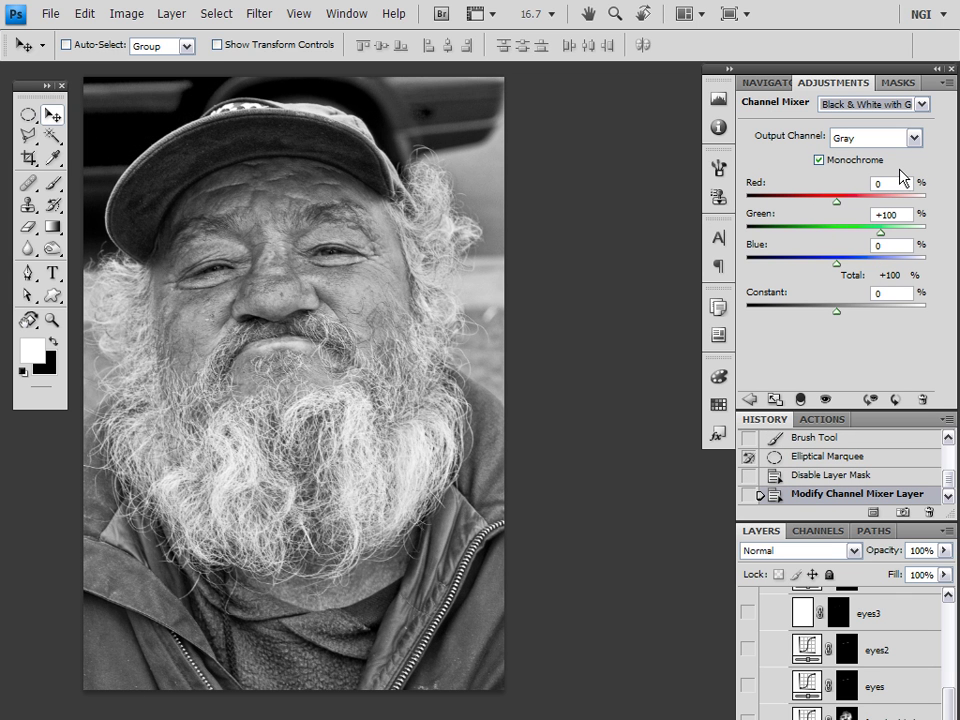
key("Down")
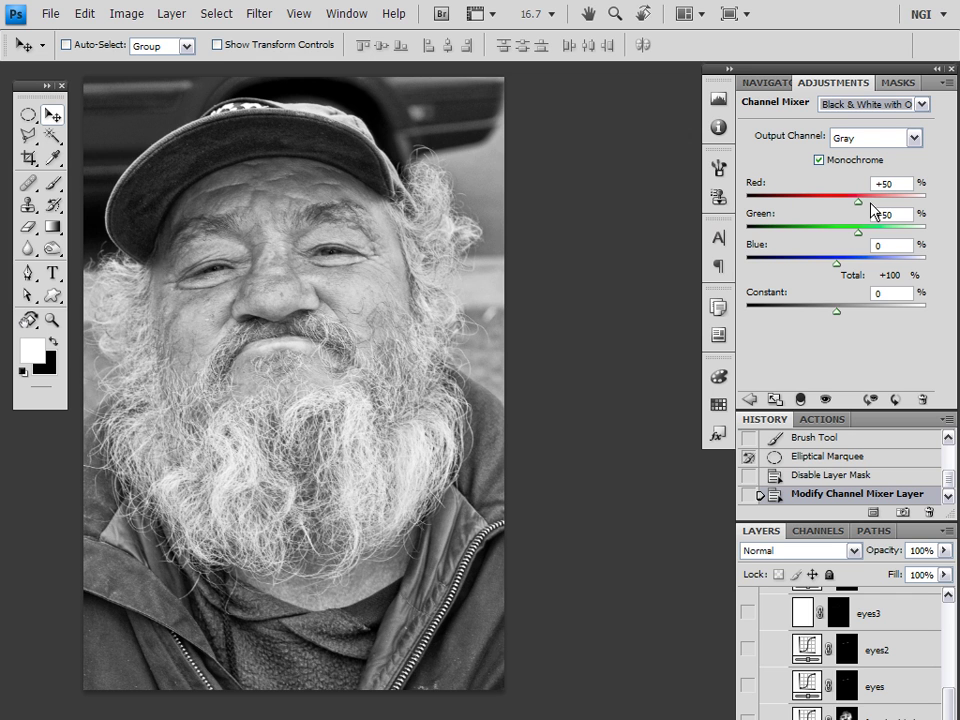
left_click(781, 88)
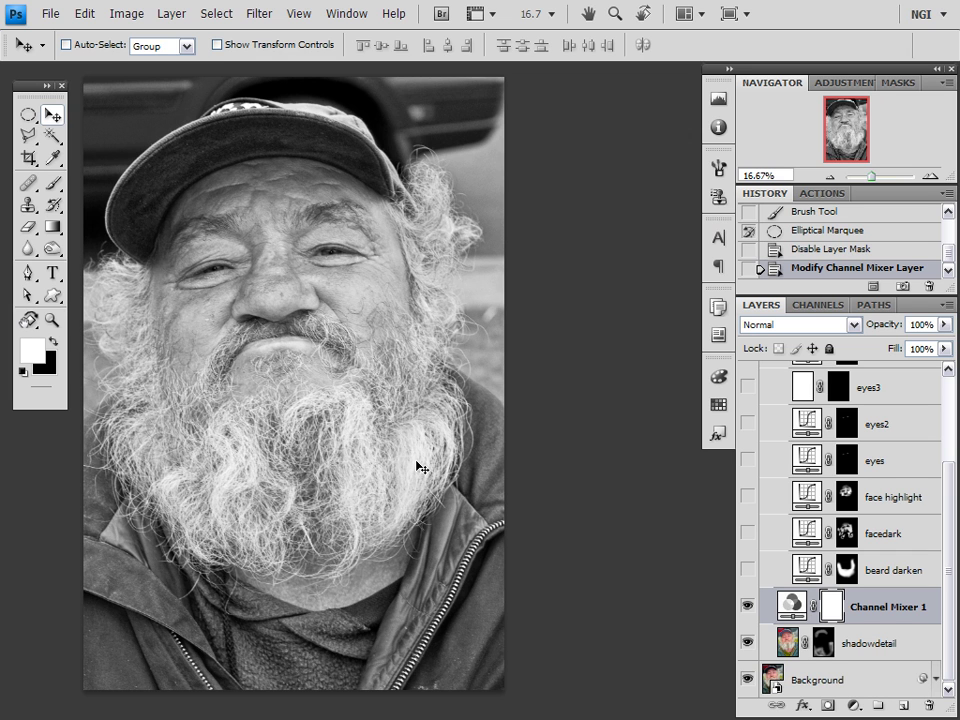
Step: Show the beard darken layer and review its curve
left_click(747, 570)
left_click(806, 568)
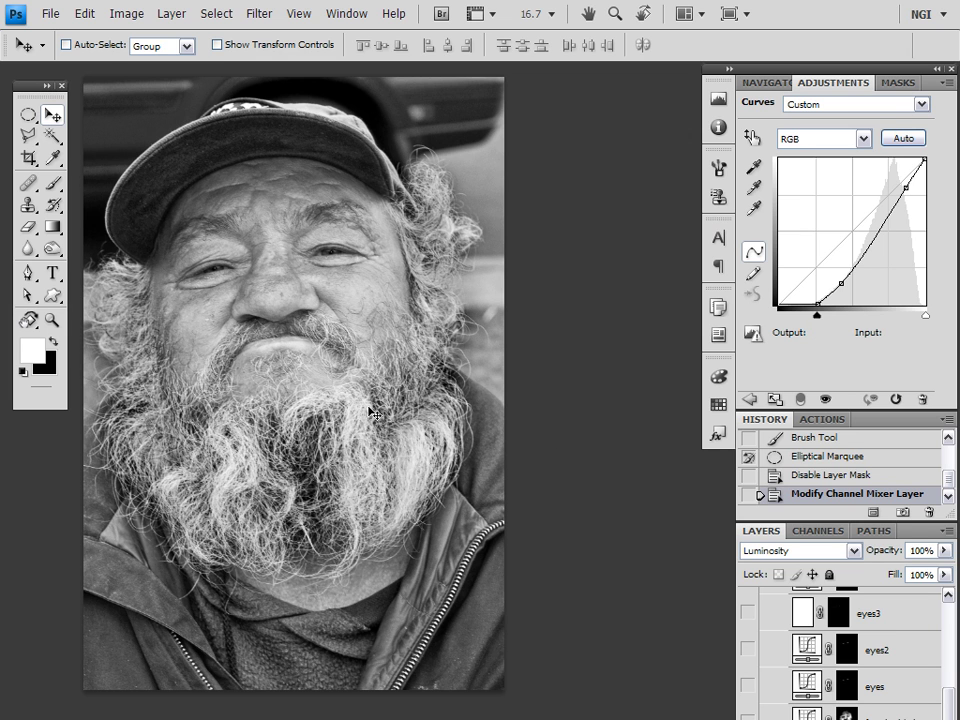
left_click(778, 83)
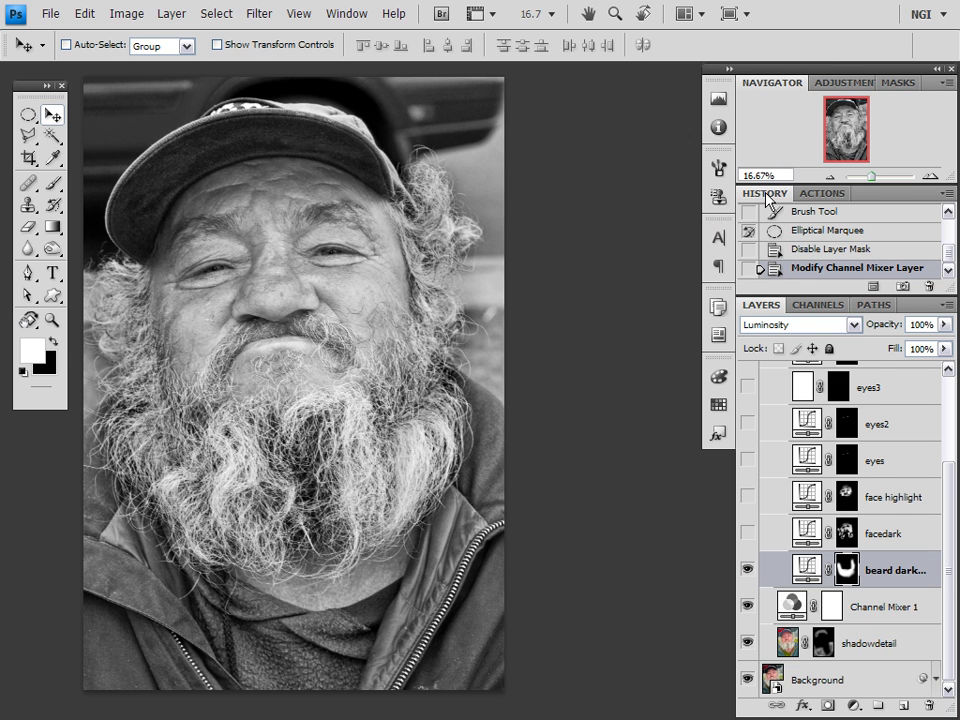
Step: Show the facedark layer and review its curve
left_click(747, 533)
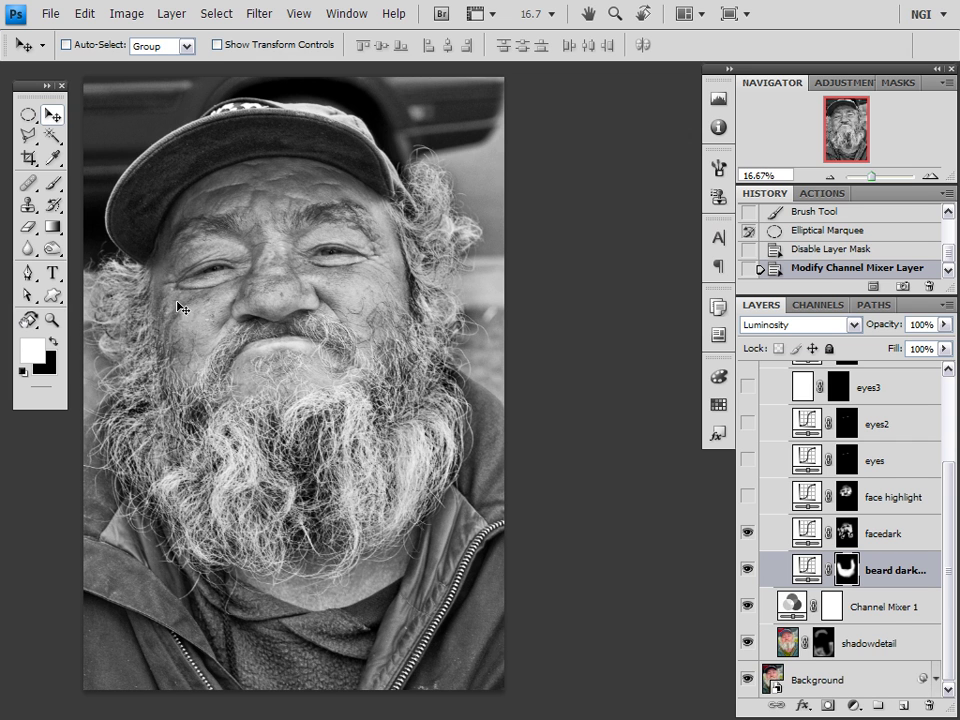
left_click(812, 540)
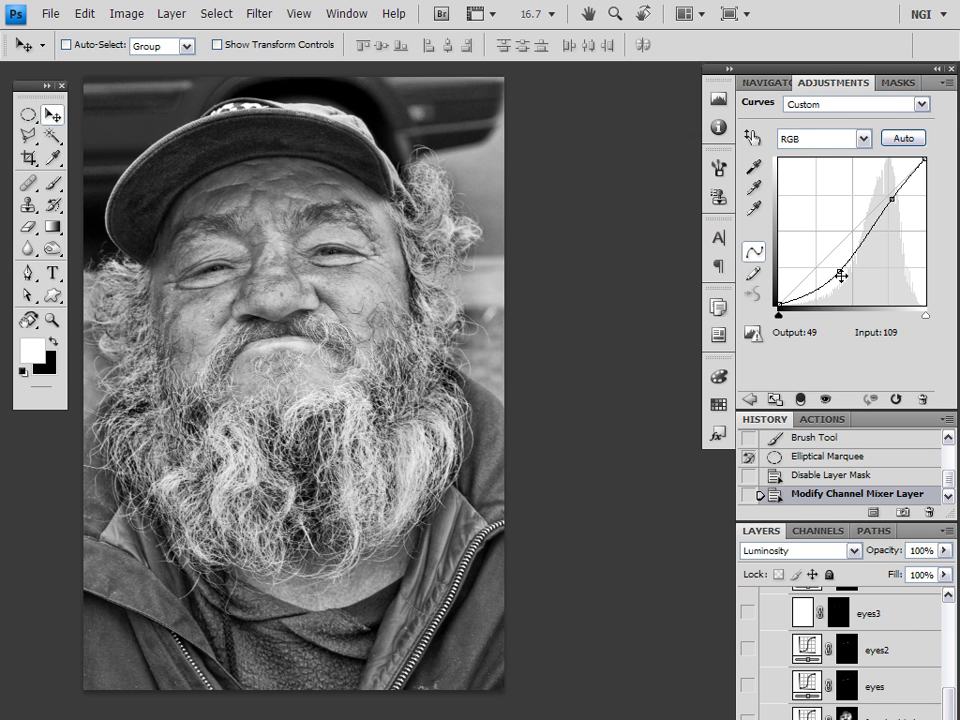
left_click(763, 82)
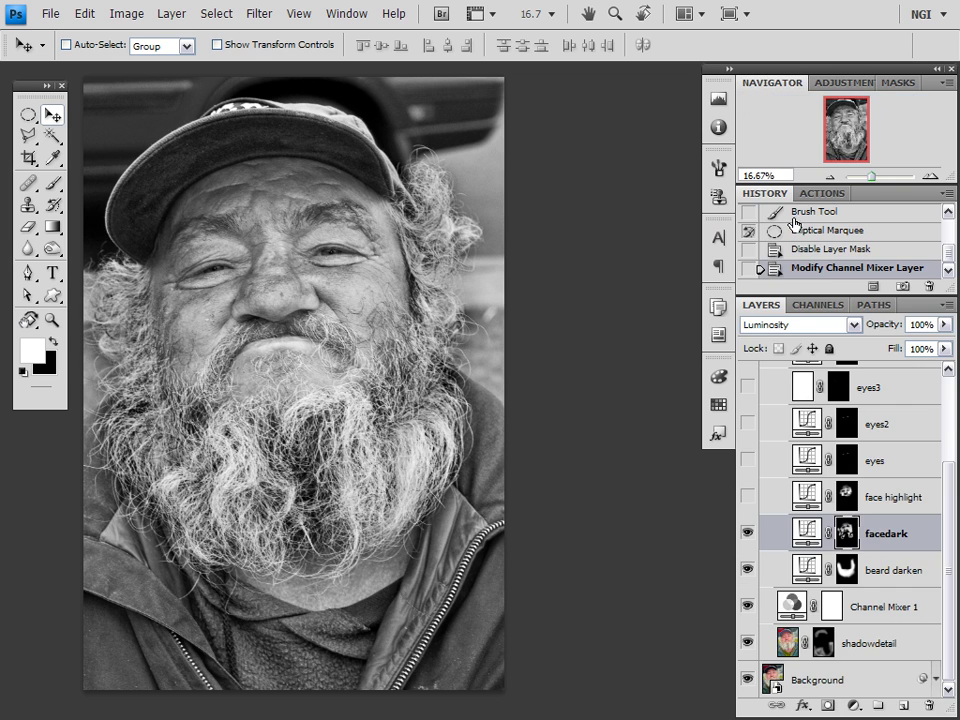
Step: Show the face highlight layer and review its curve
left_click(746, 499)
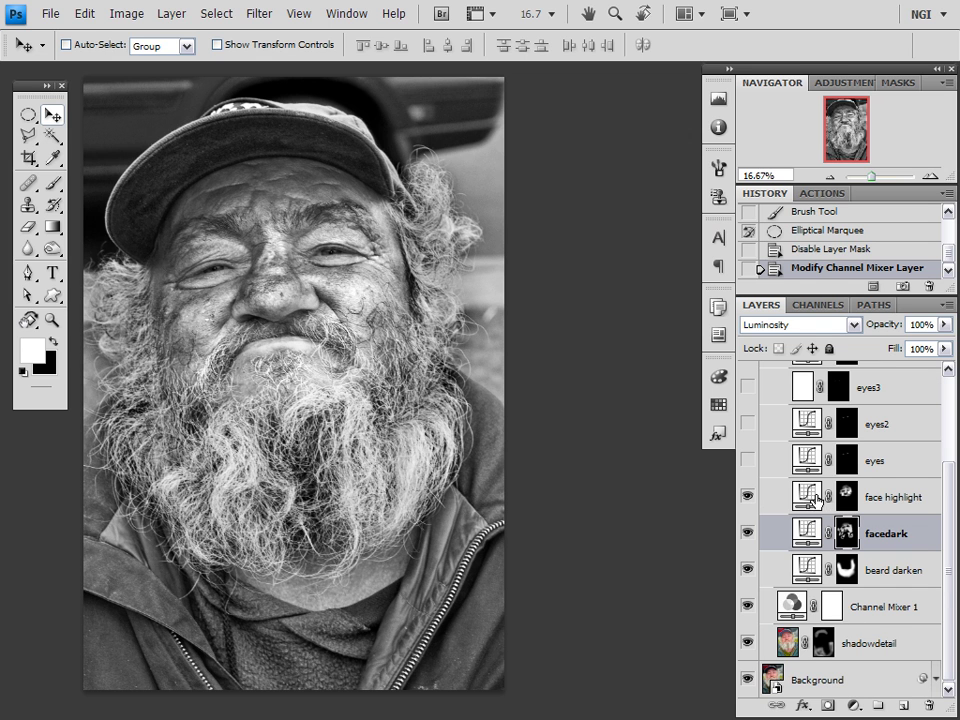
left_click(805, 497)
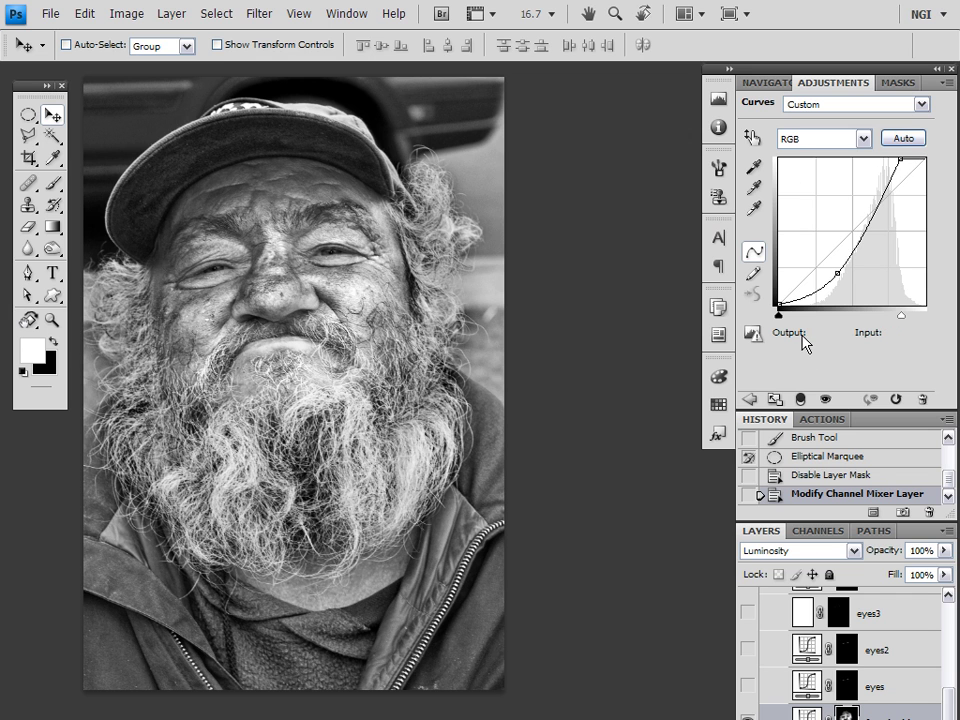
left_click(745, 87)
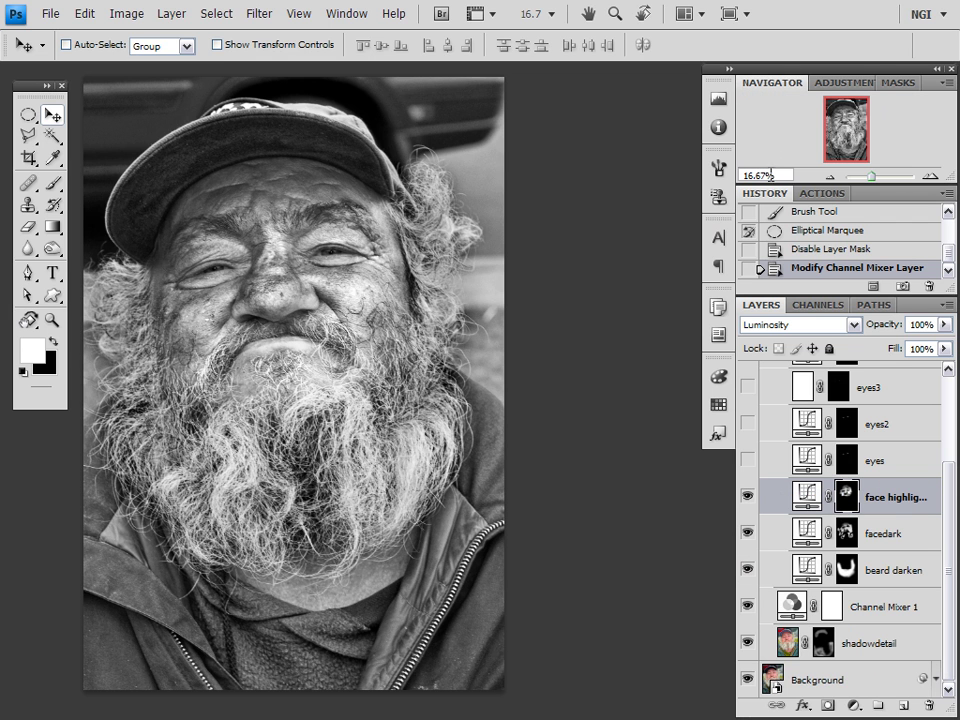
Step: View the face highlight mask on its own, then disable and re-enable it to compare the curve's effect on the whole image
left_click(845, 503, "alt")
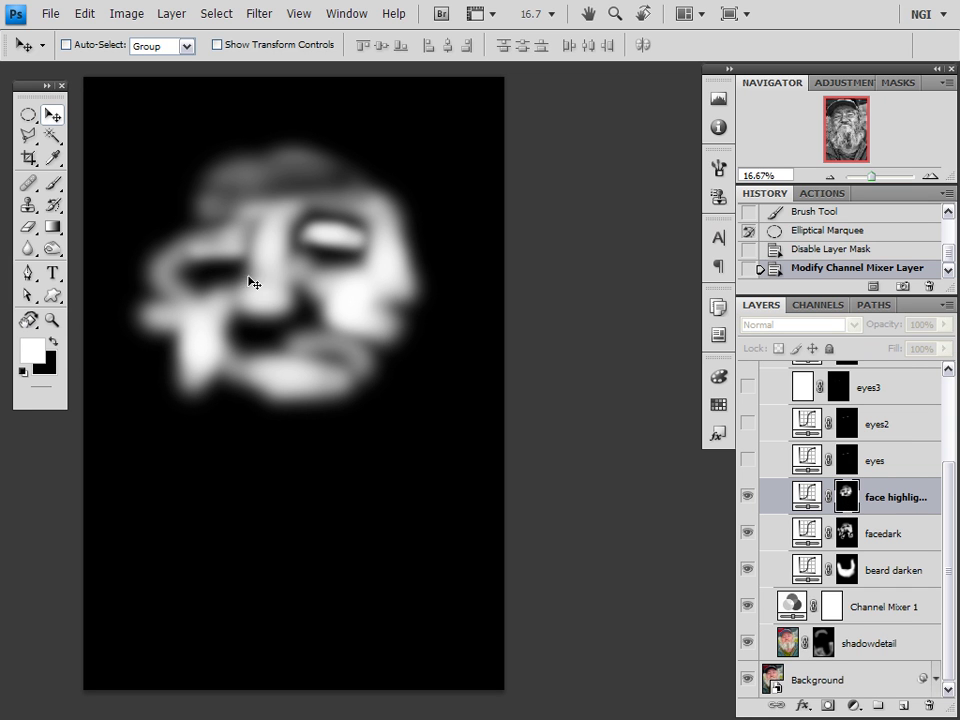
left_click(843, 509, "alt")
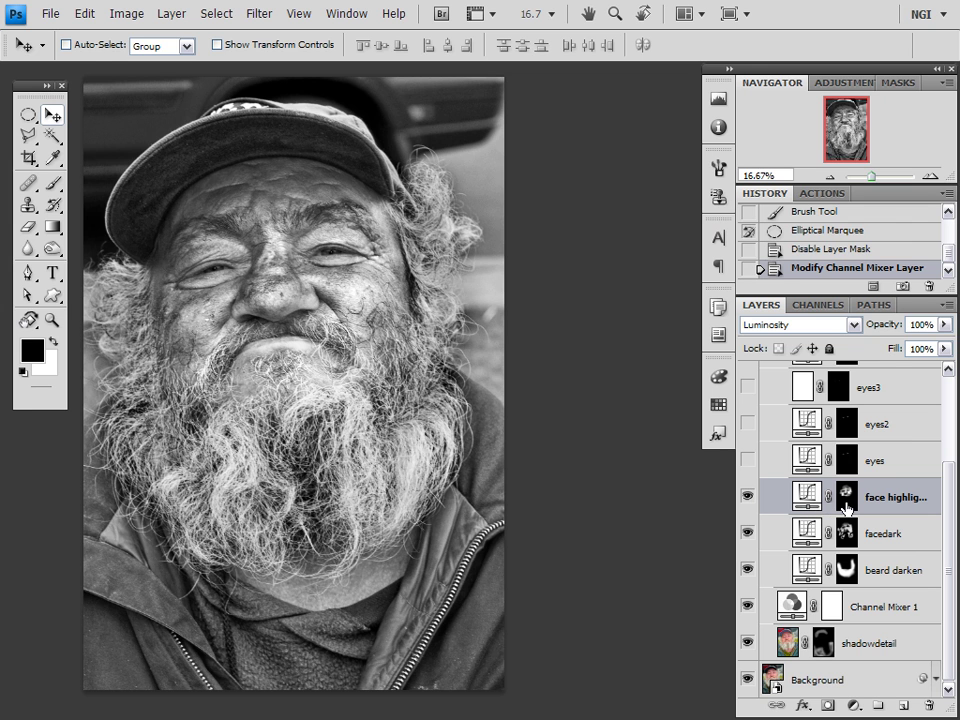
left_click(845, 509, "shift")
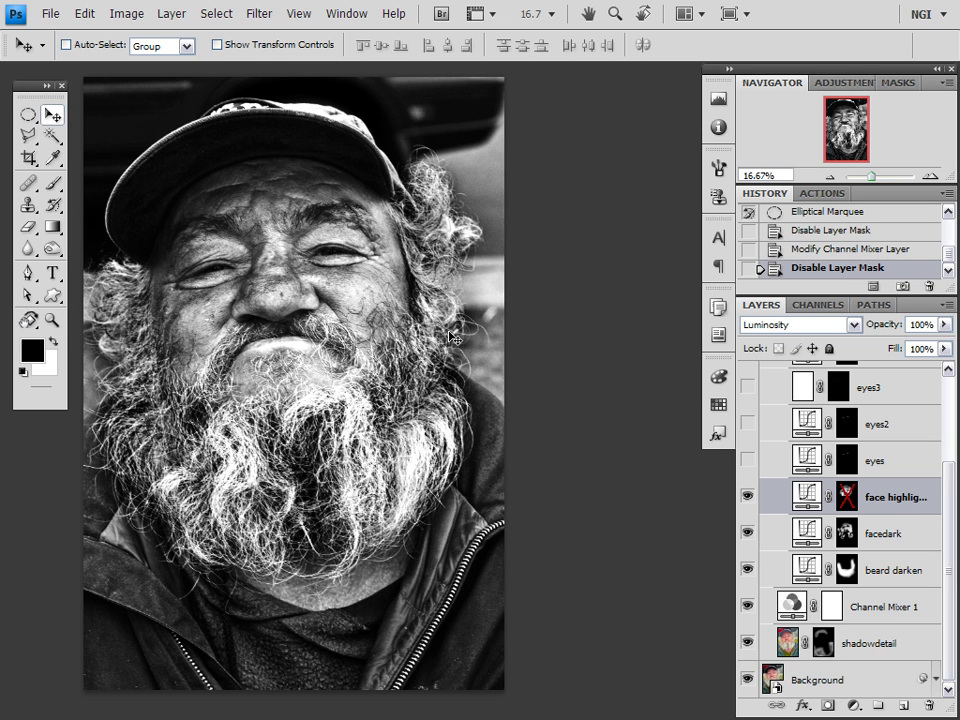
left_click(848, 497, "shift")
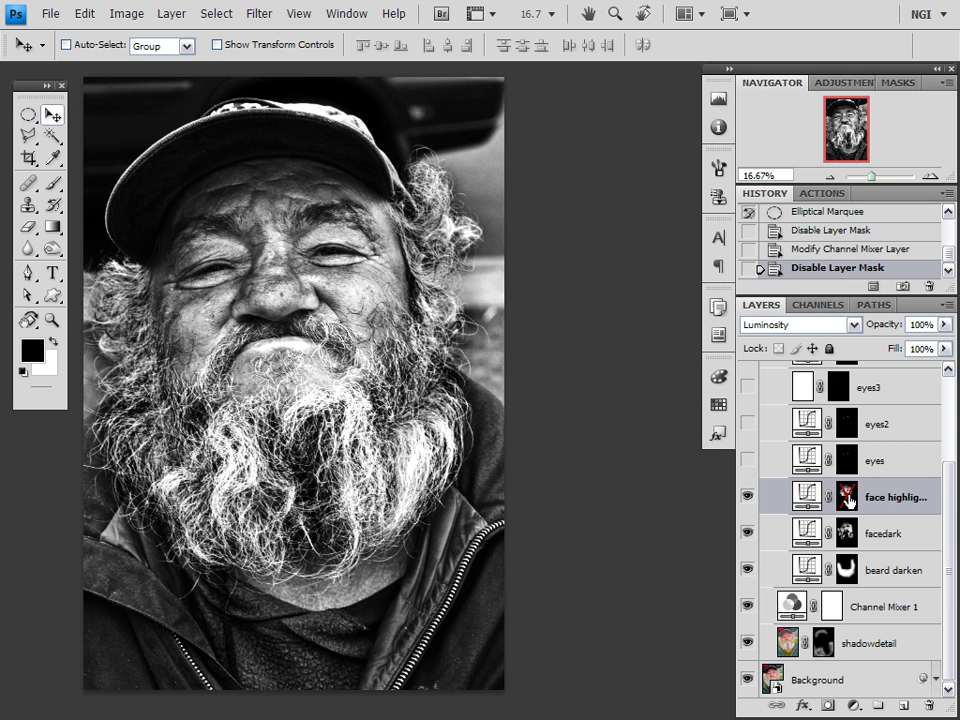
left_click(848, 497, "shift")
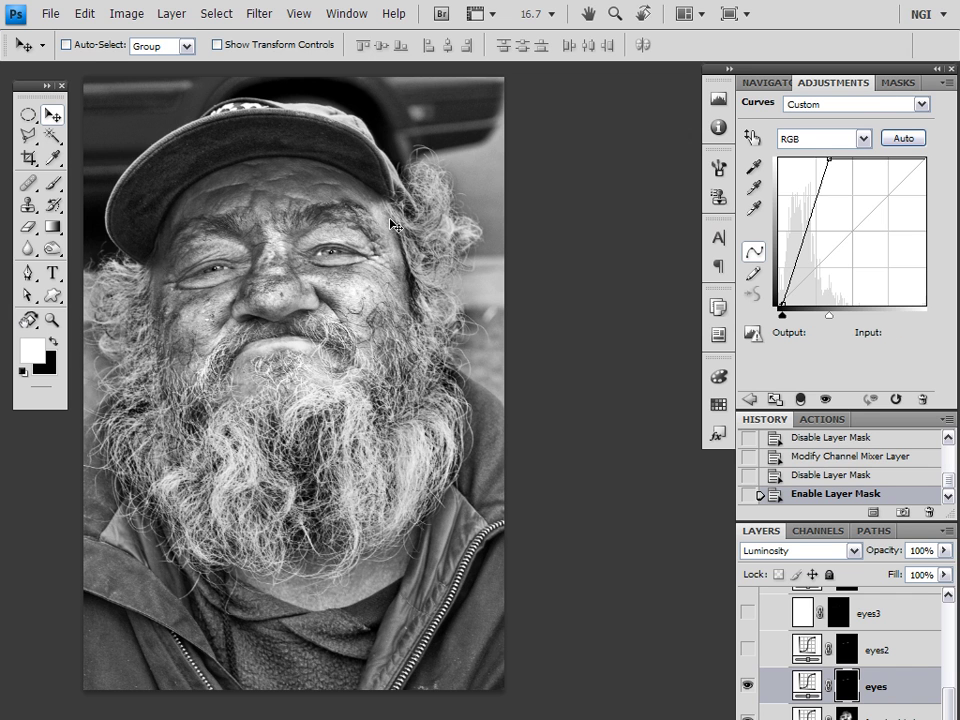
Step: Show the eyes2 layer above the eyes layer and review the eyes2 curve
left_click(771, 82)
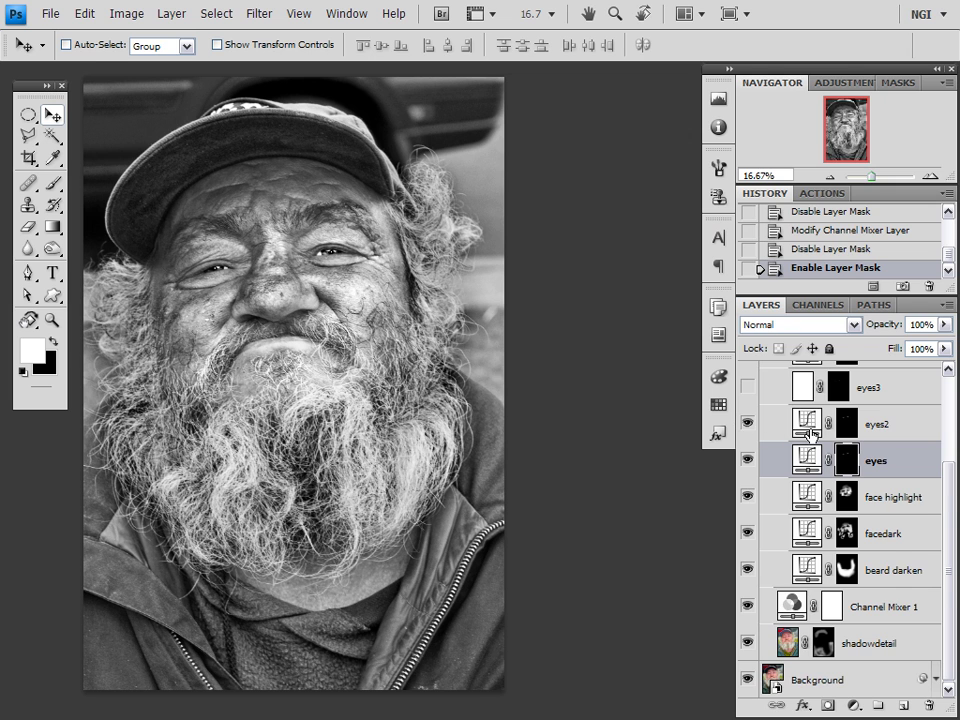
left_click(810, 435)
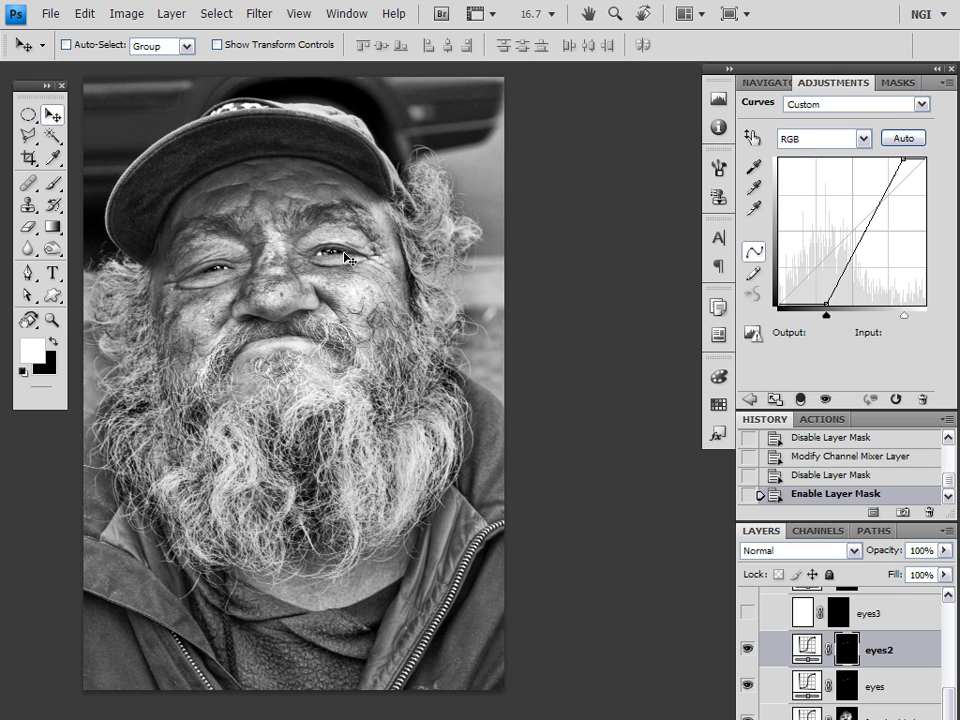
left_click(757, 86)
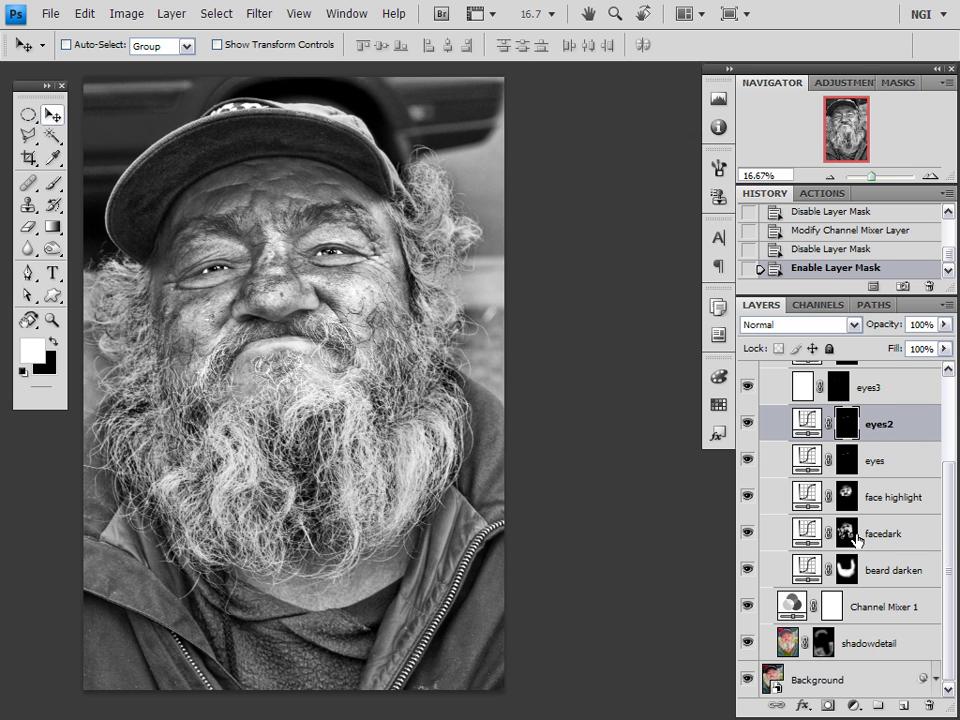
Step: Show the beard white point curves layer in the curves group and review its curve
scroll(884, 517, "up", 3)
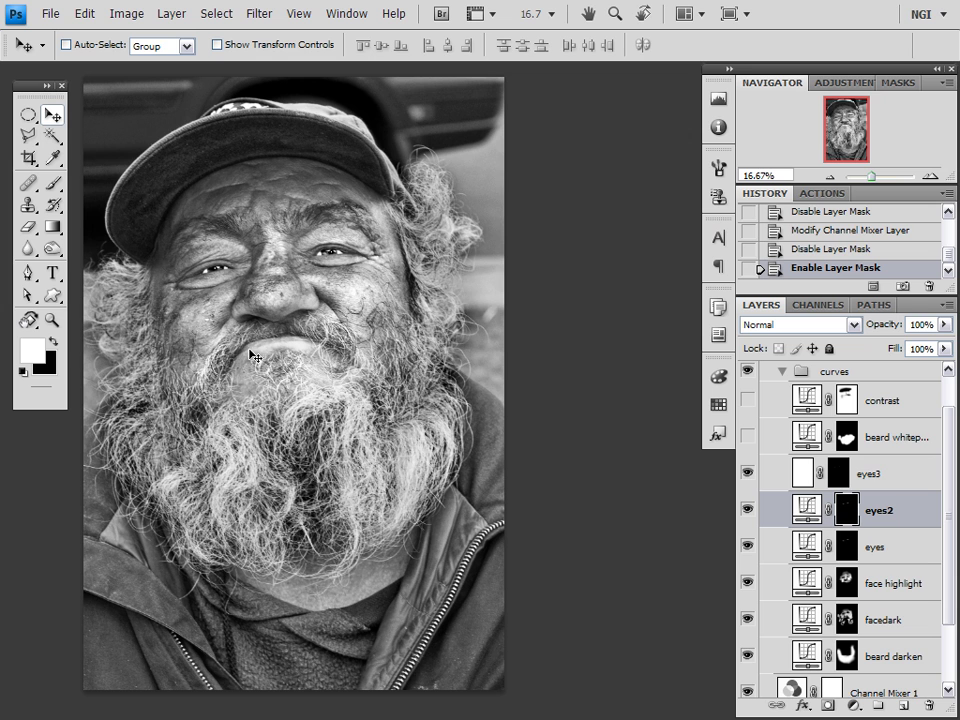
left_click(748, 438)
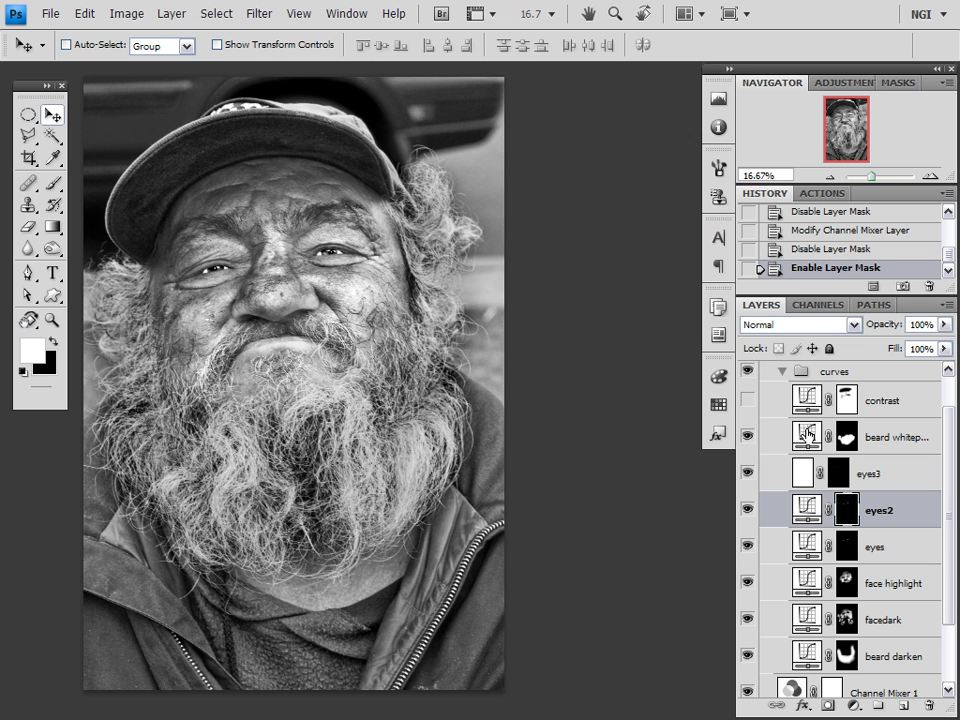
left_click(808, 434)
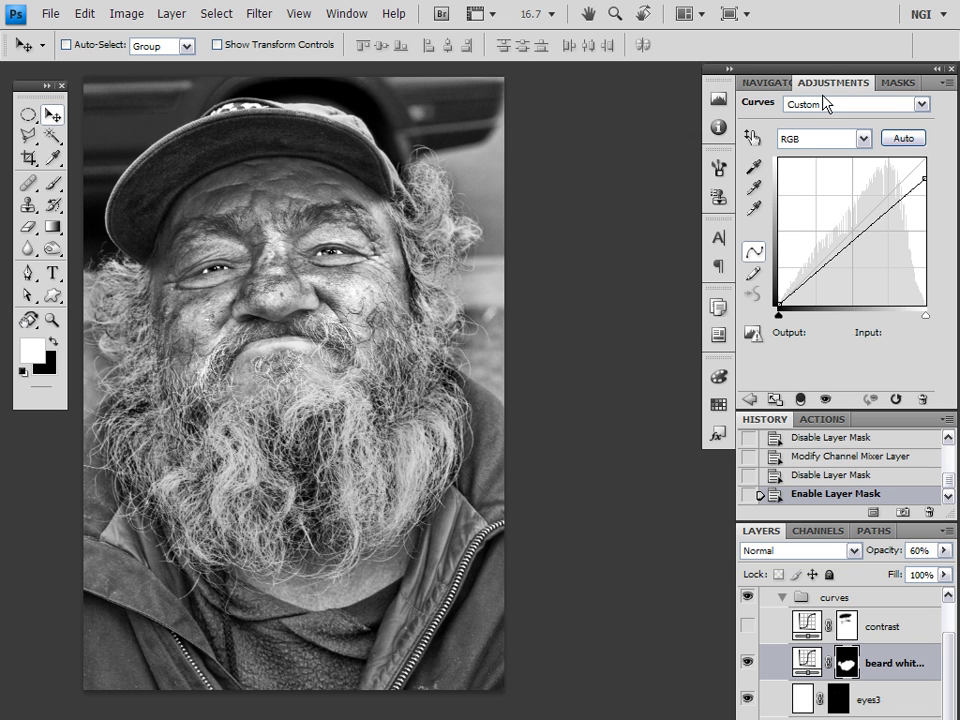
left_click(772, 83)
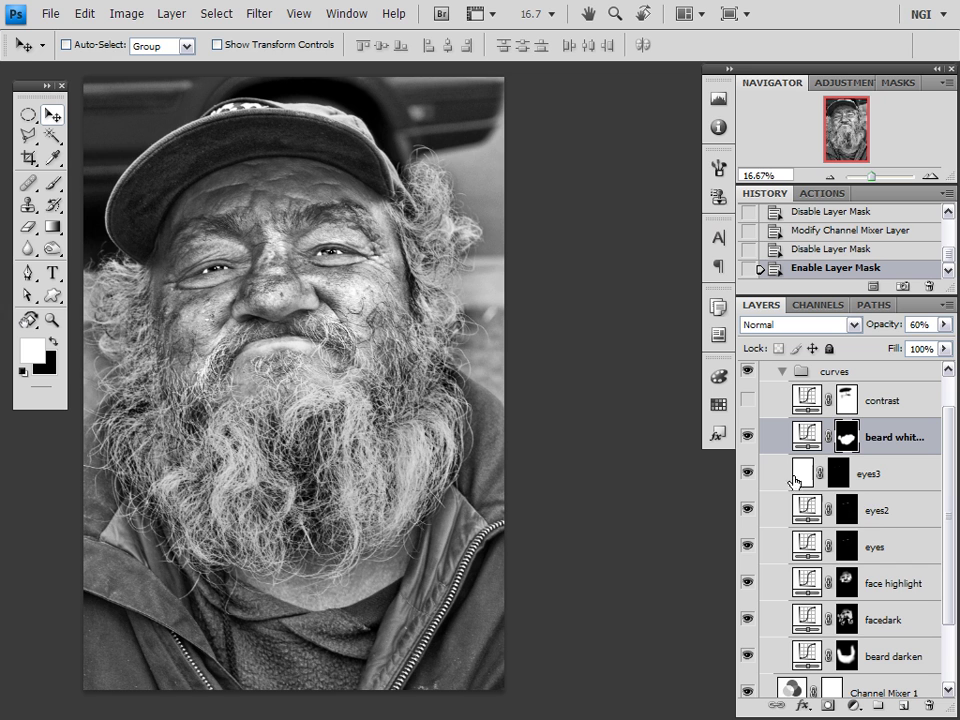
Step: Show the contrast layer at the top of the curves group and review its curve
left_click(747, 400)
left_click(808, 402)
double_click(808, 402)
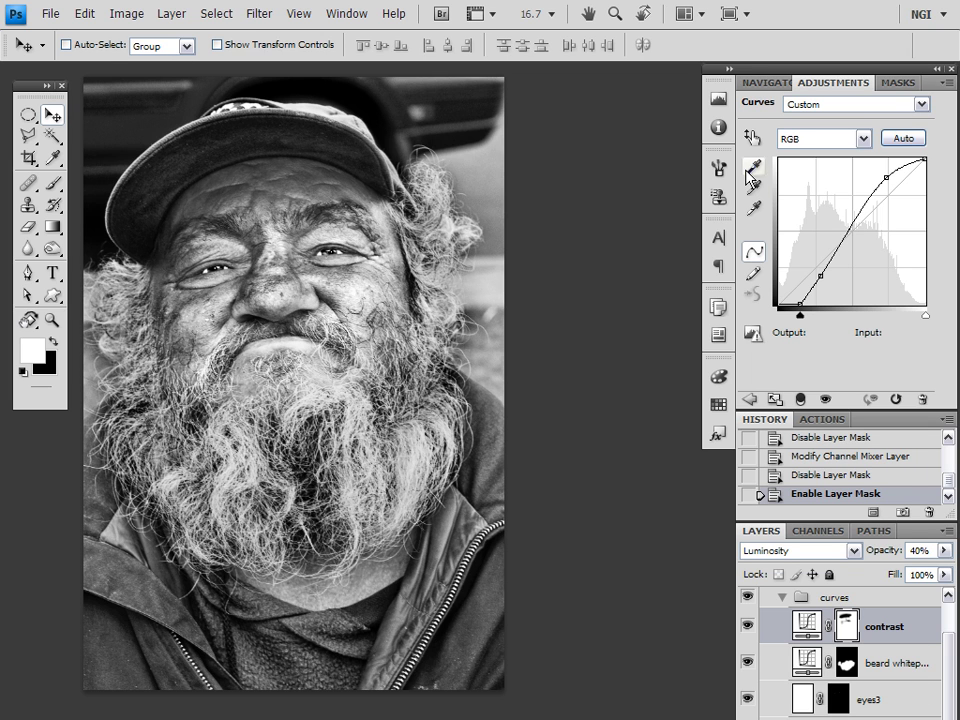
left_click(770, 83)
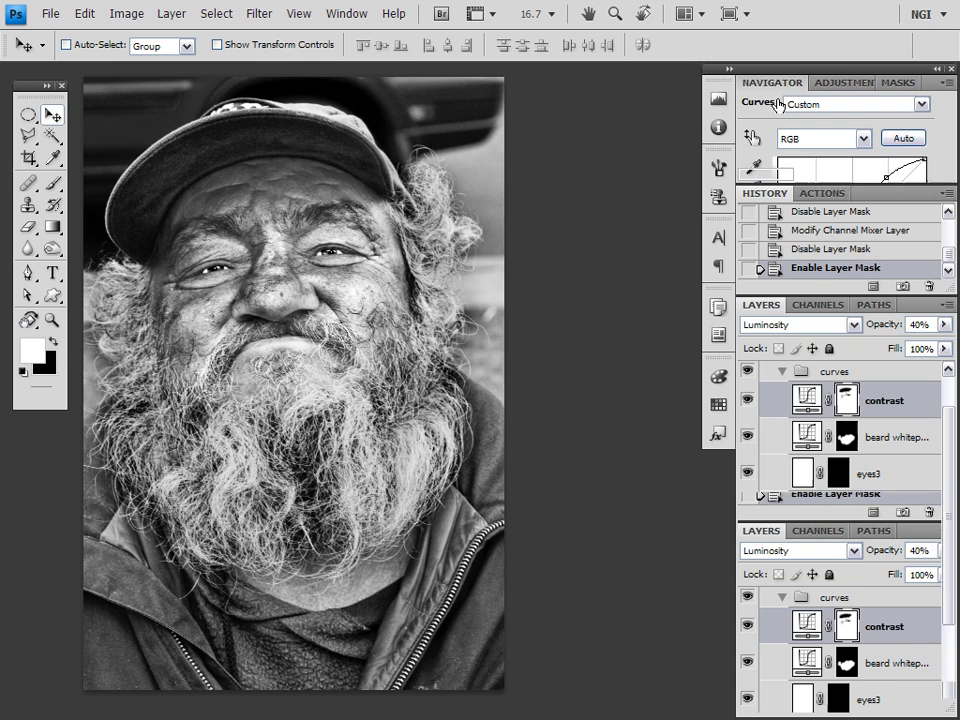
Step: Collapse the curves group, then show the vignette layer inside the tinting + vig group
left_click(783, 372)
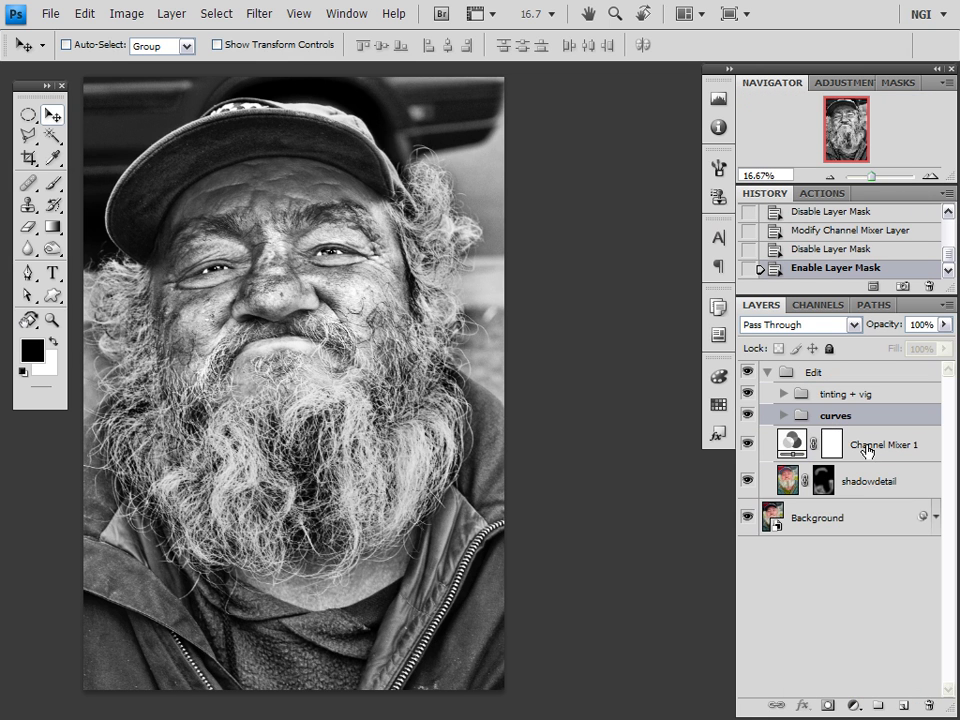
scroll(490, 428, "up", 2)
scroll(490, 428, "down", 2)
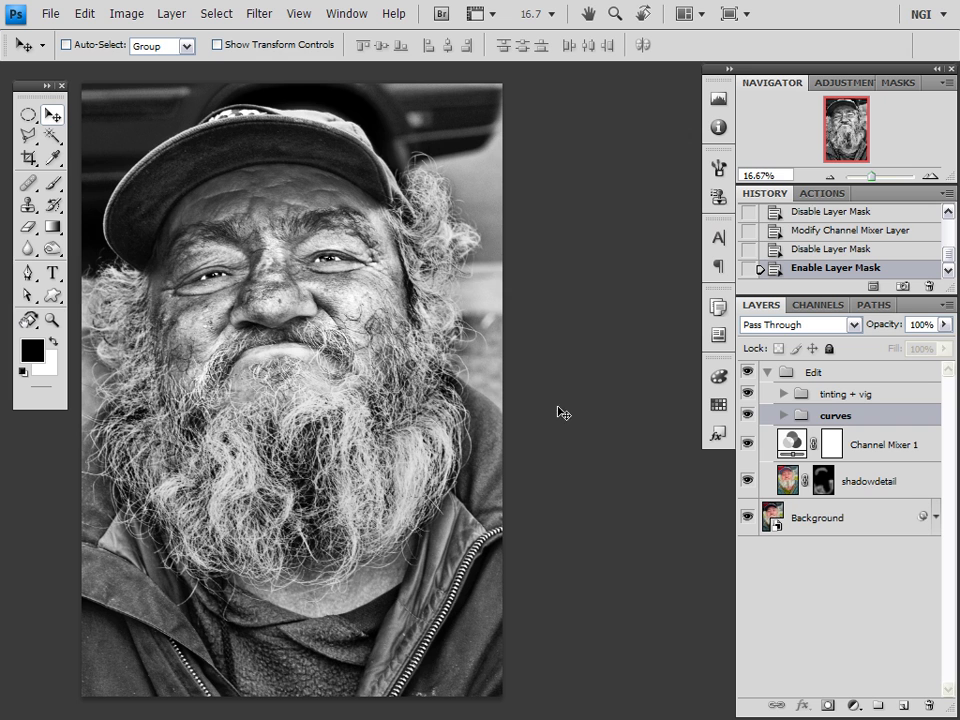
left_click(784, 394)
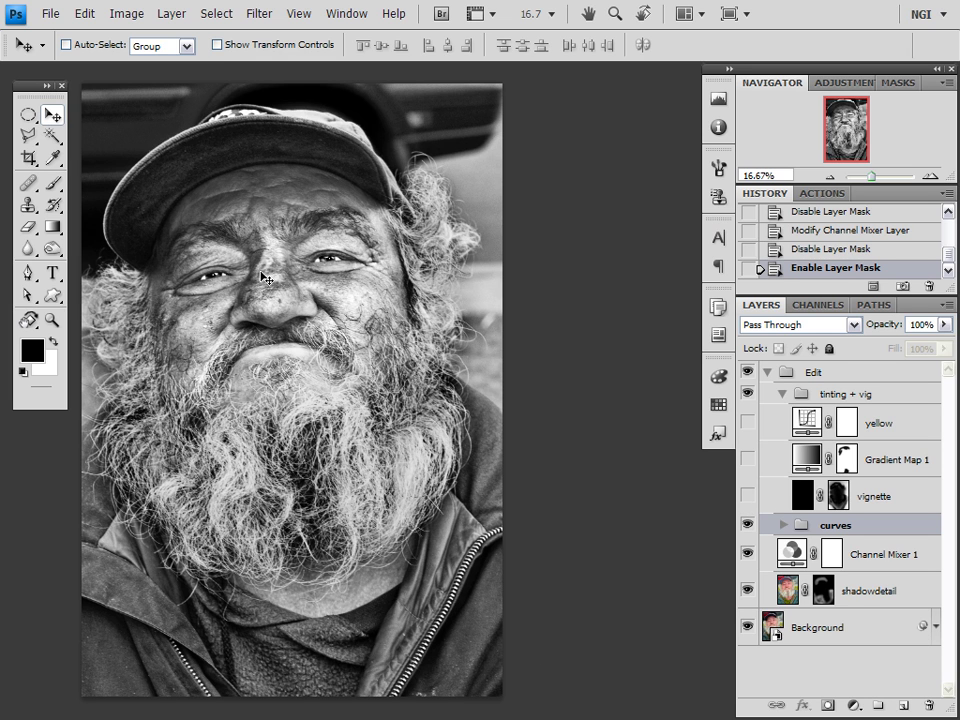
left_click(746, 497)
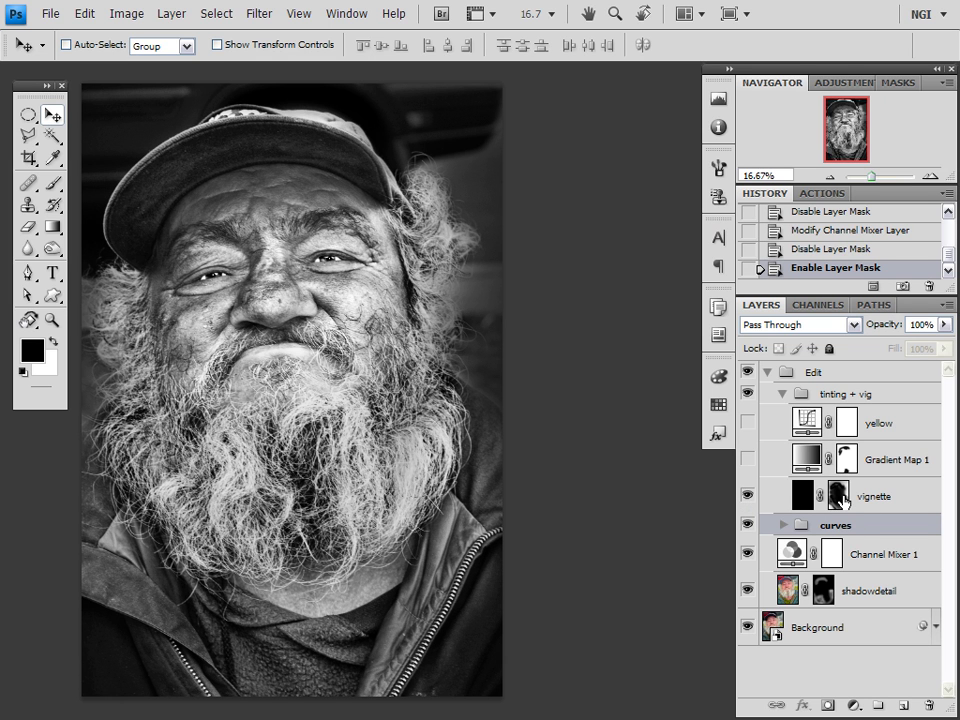
Step: View the vignette layer's mask on its own, then return to the full image with the vignette shown
left_click(840, 496, "ctrl")
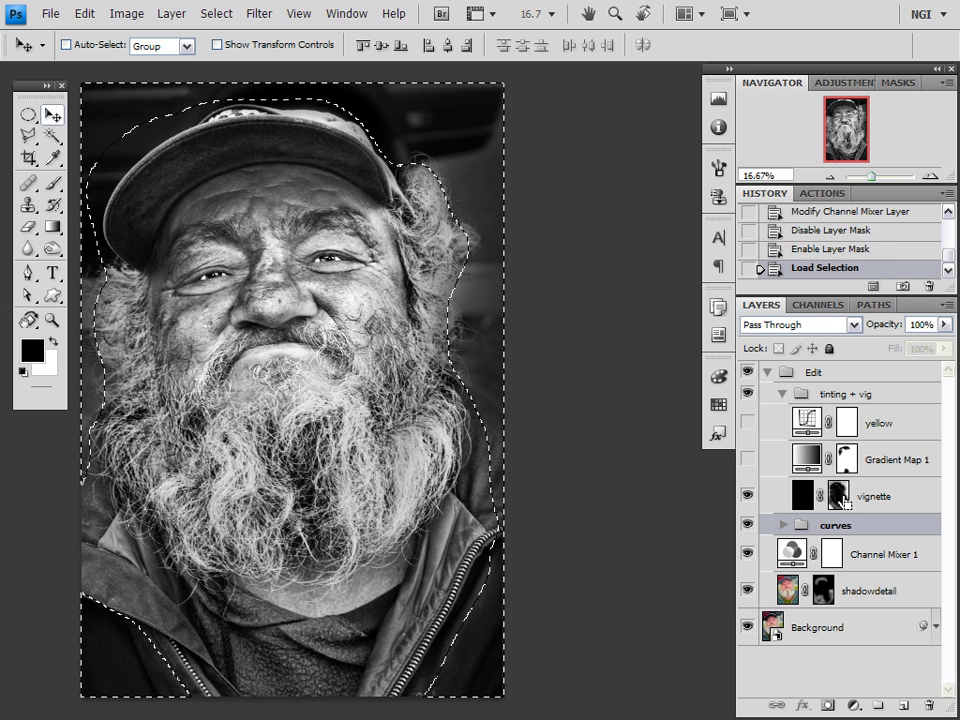
key("ctrl+z")
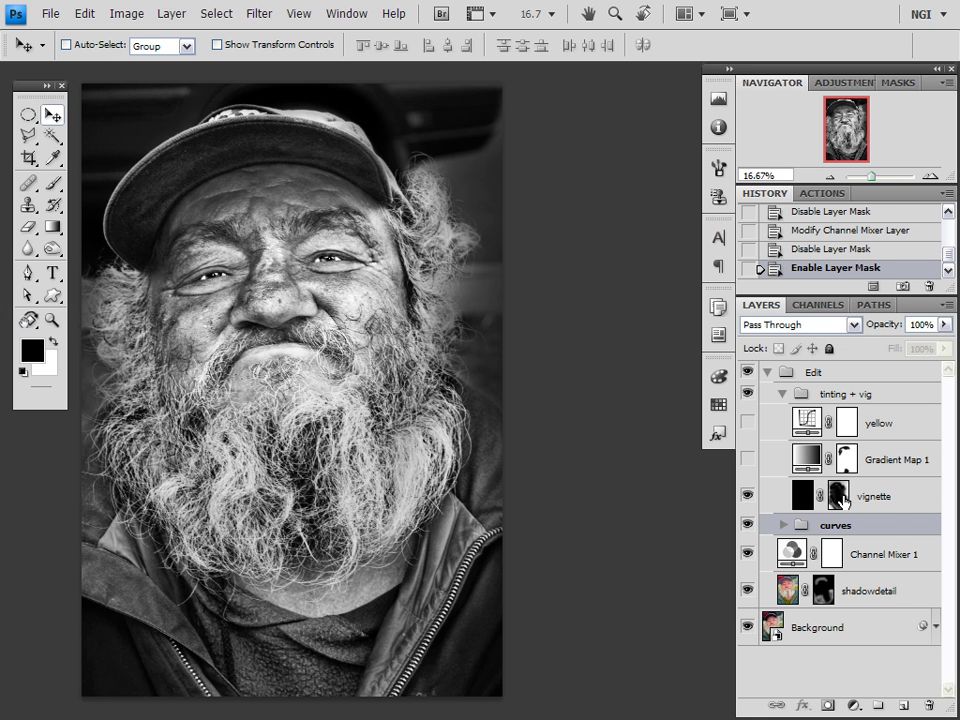
left_click(840, 496, "alt")
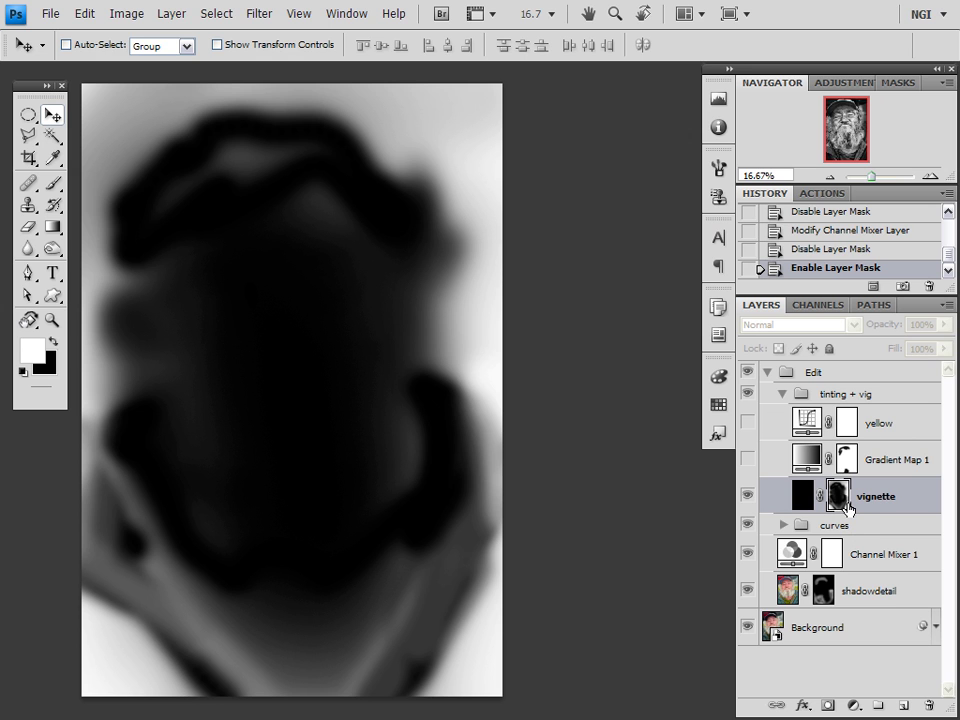
left_click(747, 497)
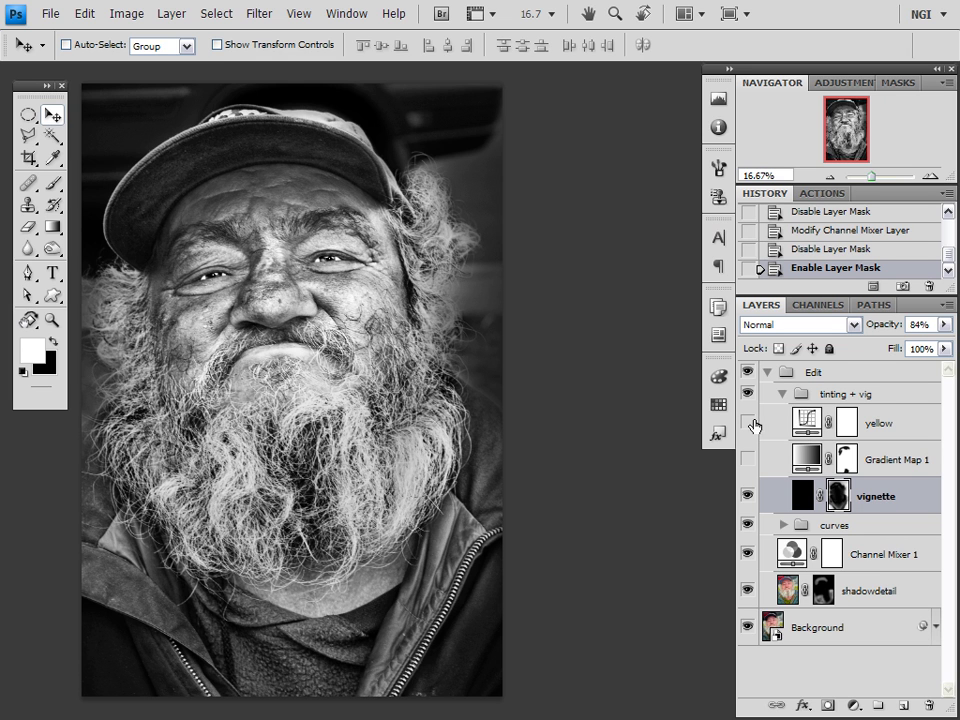
Step: Show the Gradient Map 1 layer above the vignette, toggling its visibility to compare its effect on the portrait
left_click(900, 467)
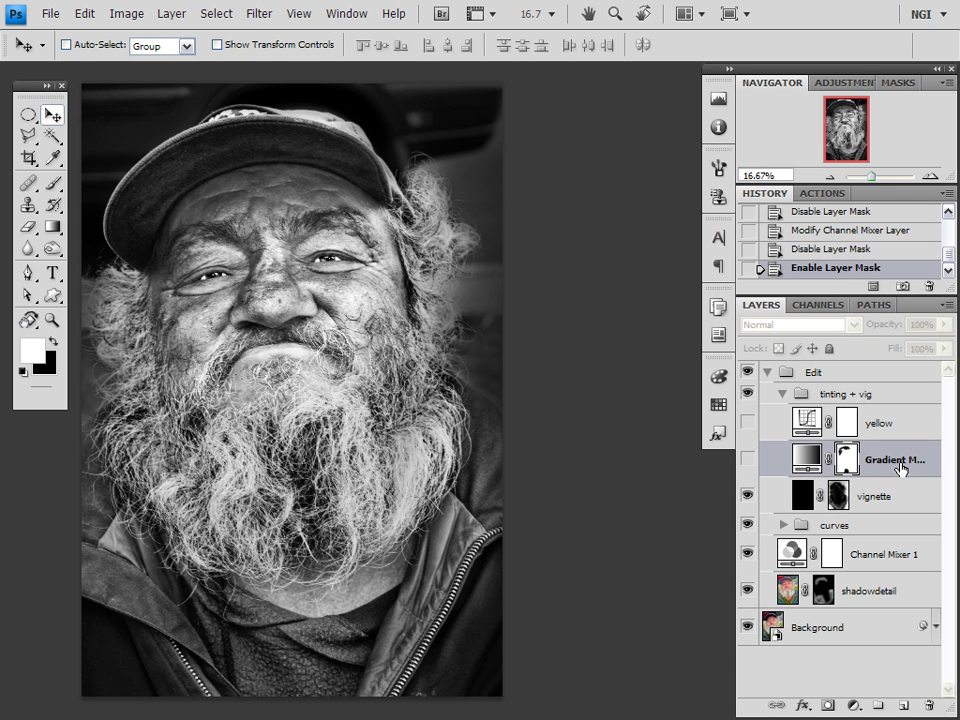
left_click(747, 459)
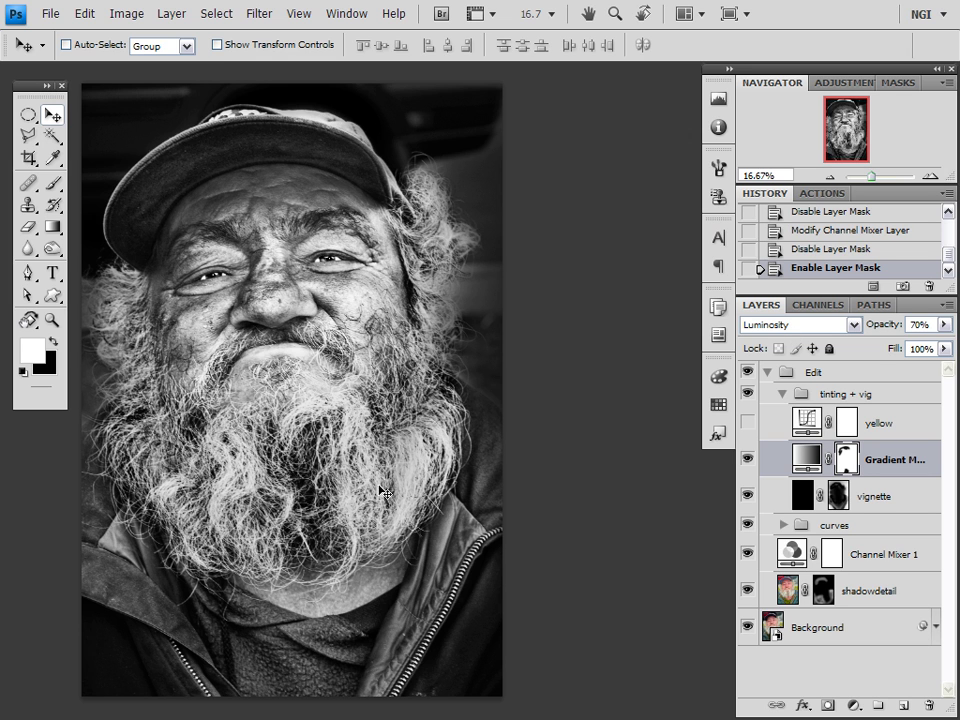
left_click(748, 460)
left_click(748, 460)
Step: Show the yellow curves layer and review its curve in the Red, Green and Blue channels
left_click(746, 424)
left_click(810, 421)
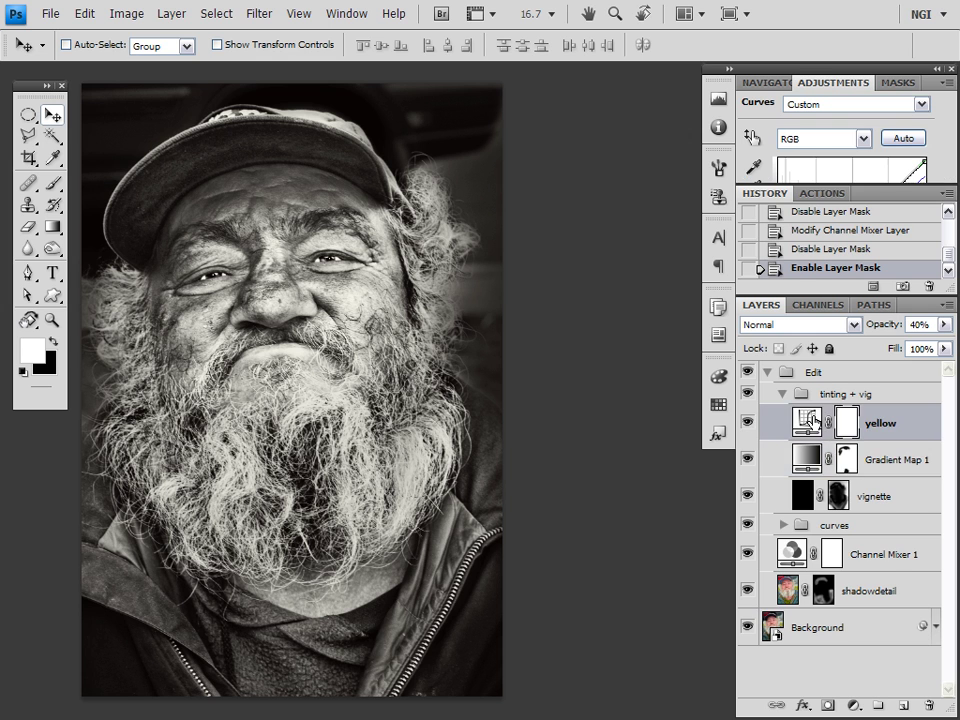
left_click(815, 140)
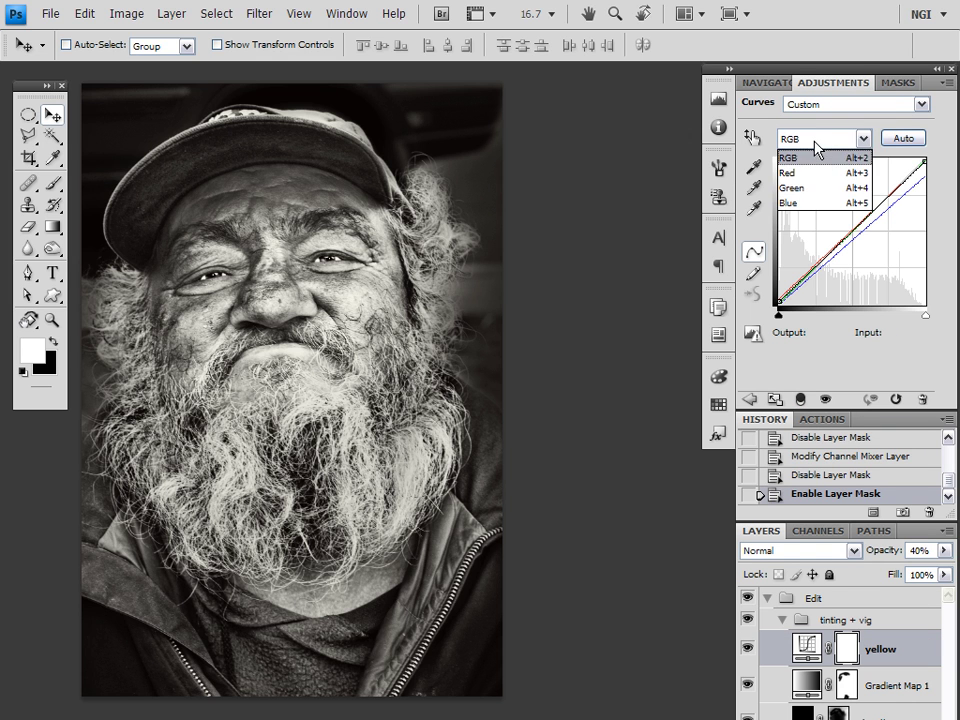
left_click(812, 170)
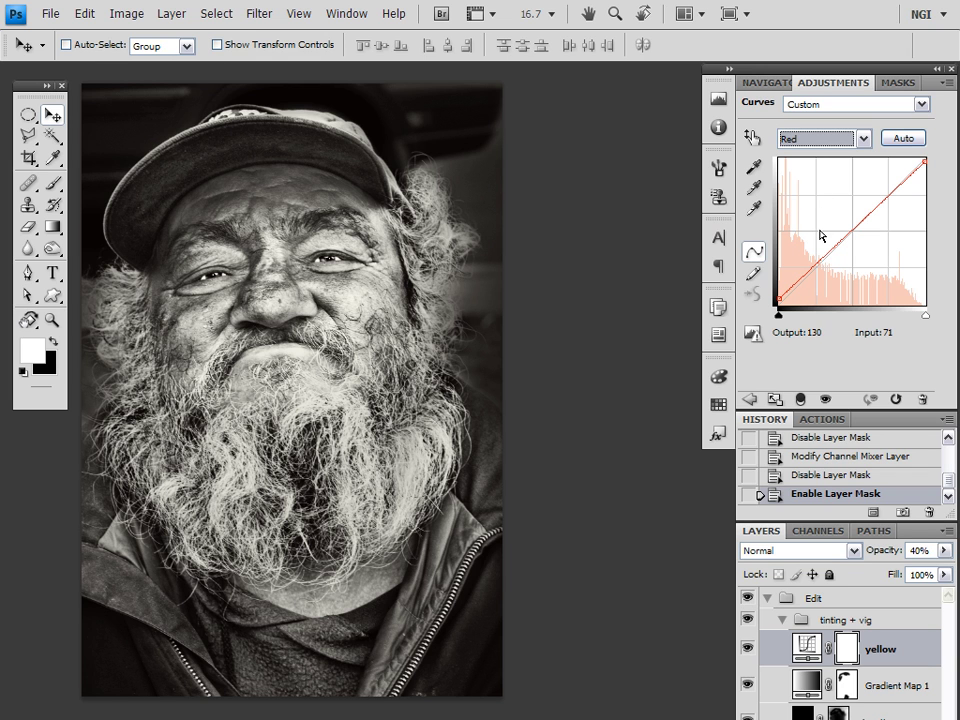
key("alt+4")
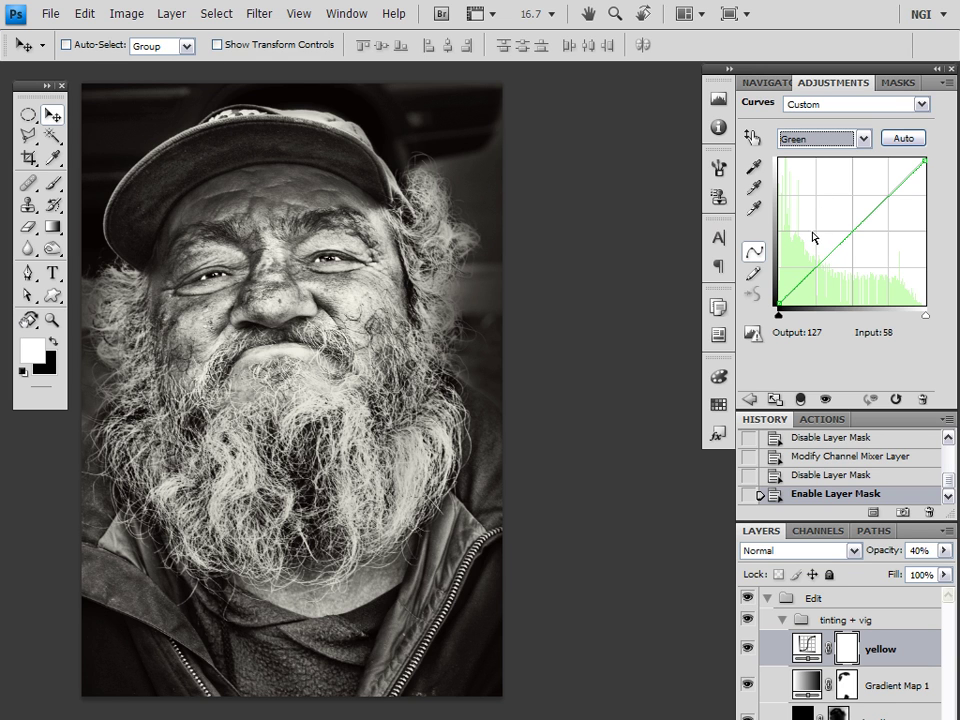
key("alt+5")
left_click_drag(925, 160, 923, 180)
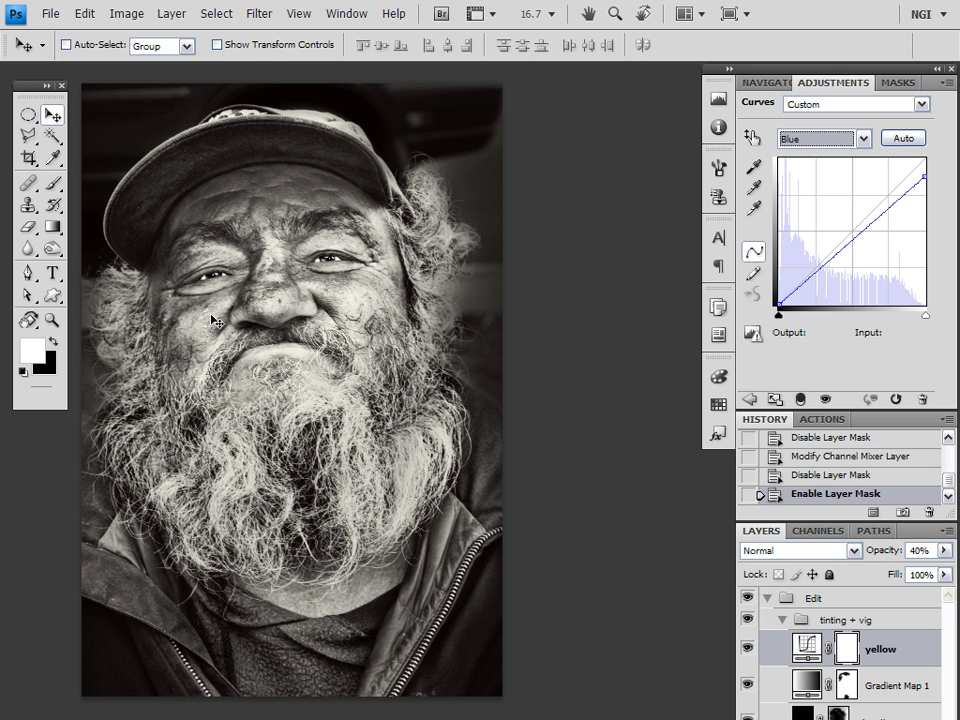
Step: Try the yellow layer at 100% opacity to preview a stronger tint, then undo the opacity change
left_click(765, 82)
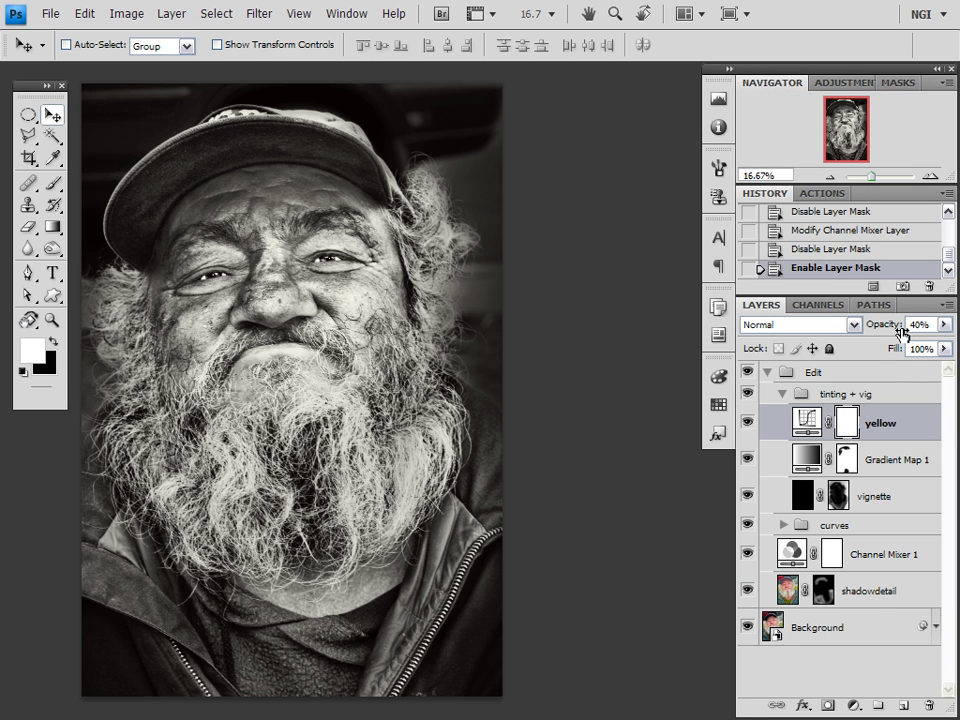
left_click_drag(893, 327, 955, 322)
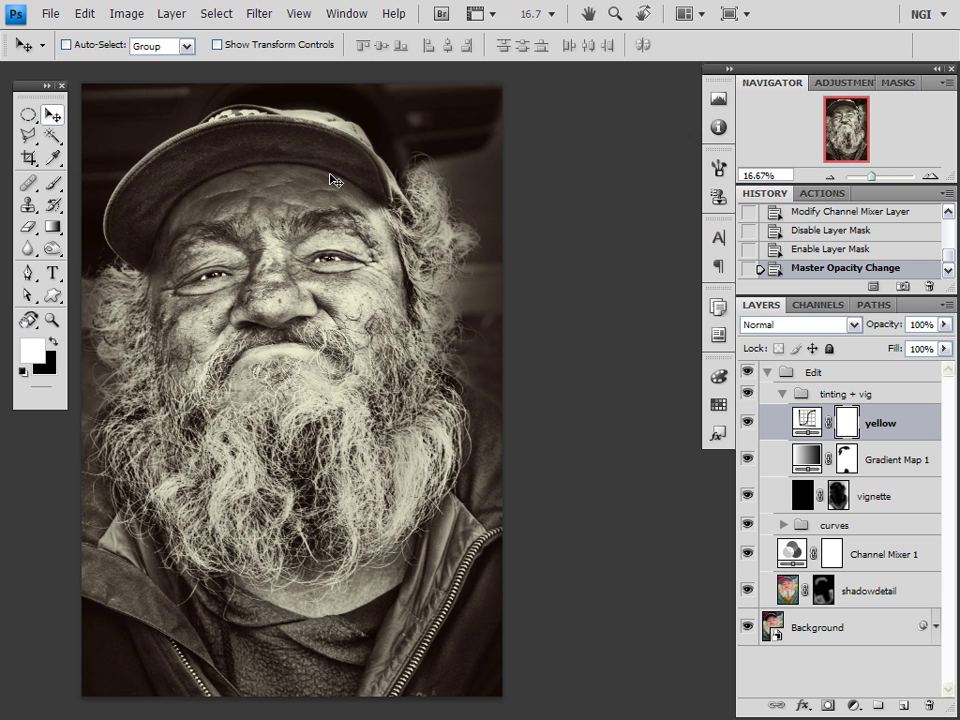
key("ctrl+z")
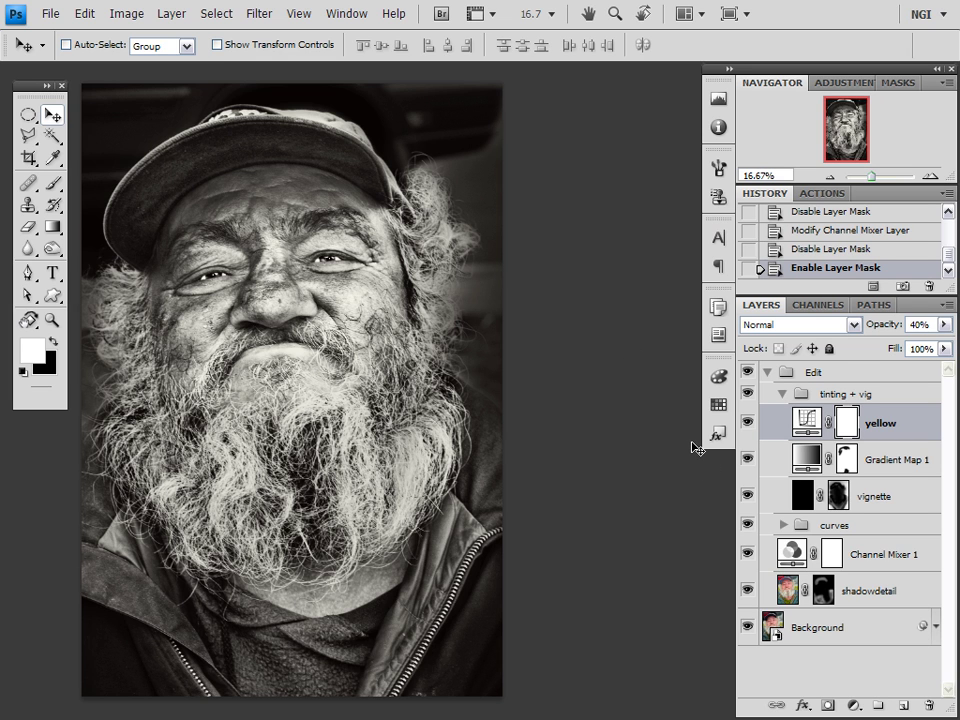
Step: Collapse the Edit group, then hide and show it to compare the finished conversion with the original color photo
left_click(768, 373)
left_click(749, 373)
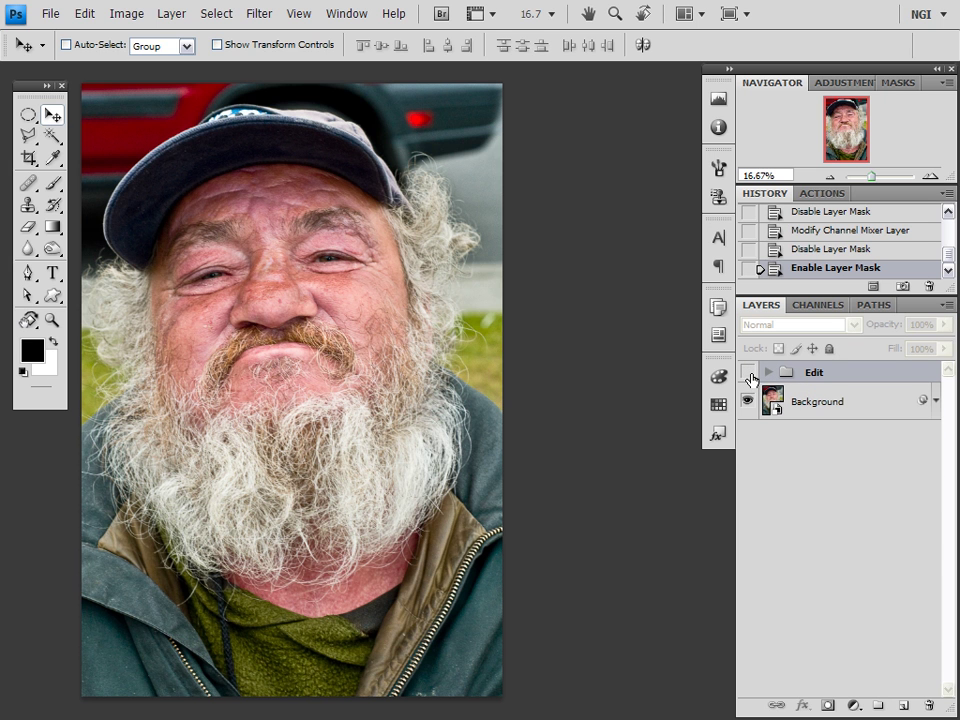
left_click(749, 373)
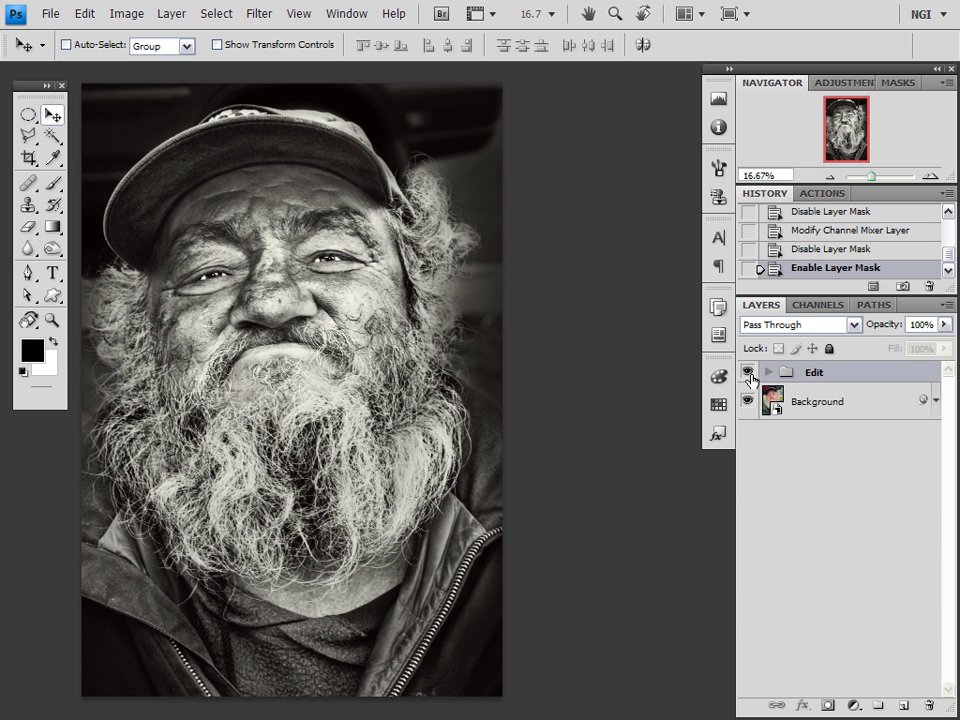